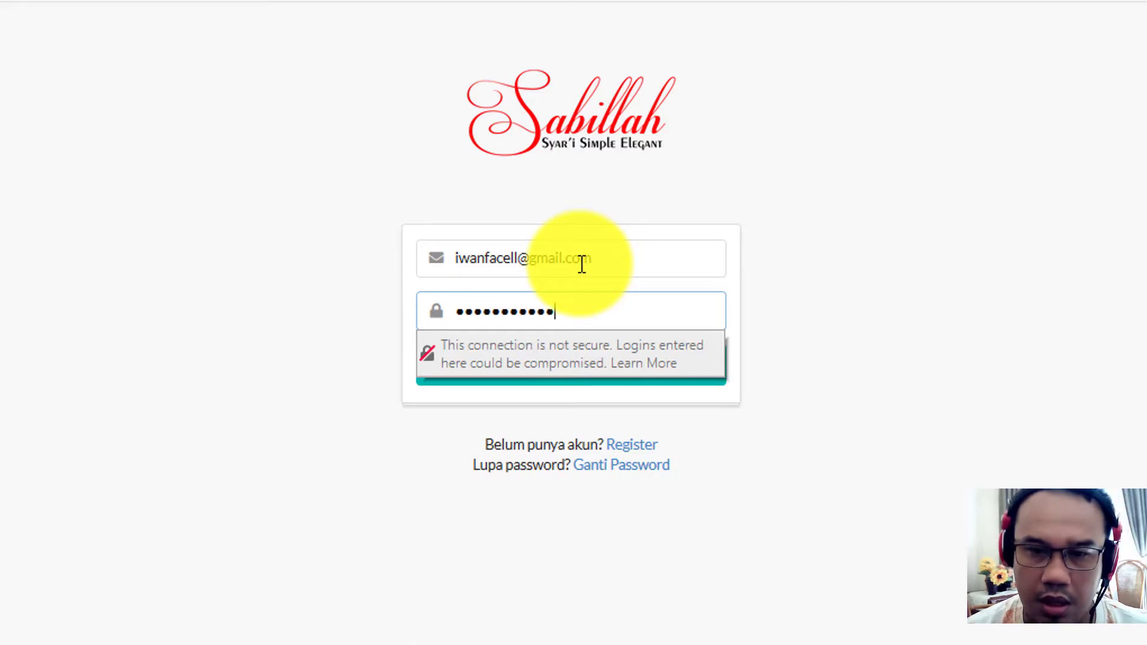
Log in to the Sabillah reseller account with the credentials already filled in.
{"action": "left_click", "coordinate": [881, 269]}
{"action": "left_click", "coordinate": [663, 372]}
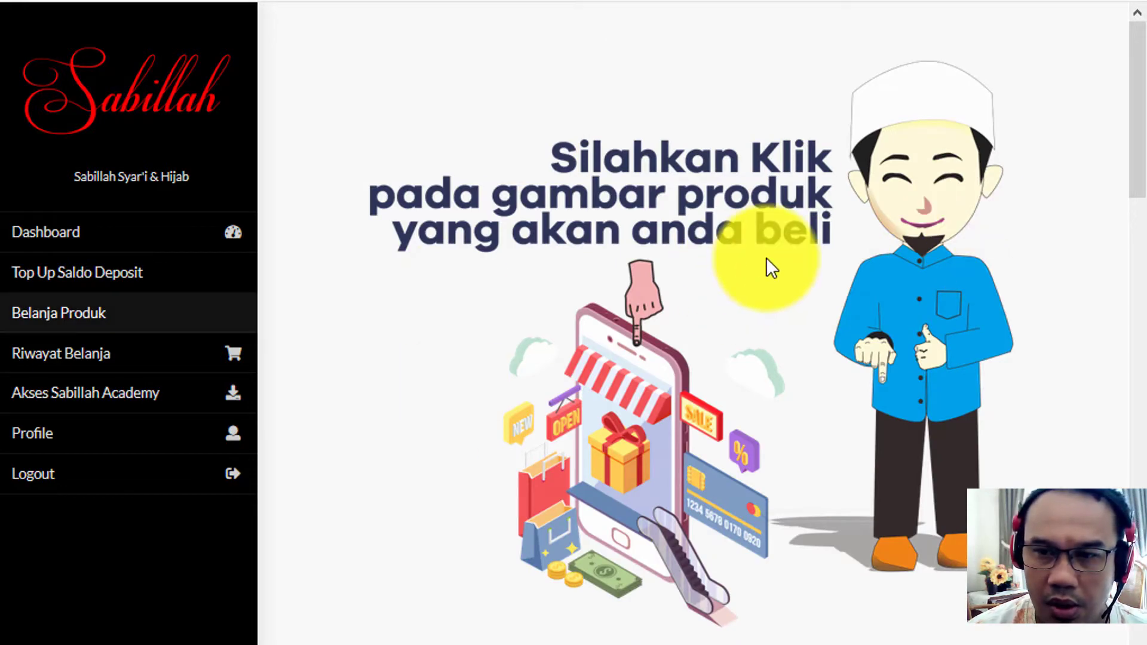
Read the hijab material details and the colour and size details on the product shopping page.
{"action": "scroll", "coordinate": [768, 270], "scroll_direction": "down", "scroll_amount": 6}
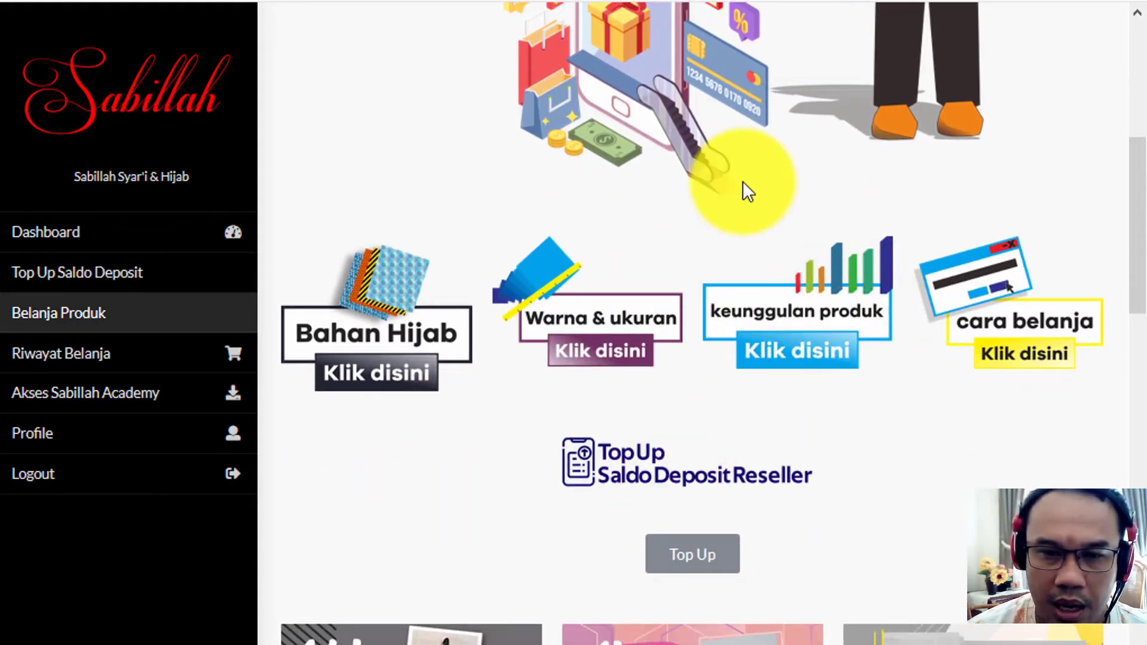
{"action": "scroll", "coordinate": [678, 278], "scroll_direction": "up", "scroll_amount": 5}
{"action": "scroll", "coordinate": [675, 269], "scroll_direction": "down", "scroll_amount": 2}
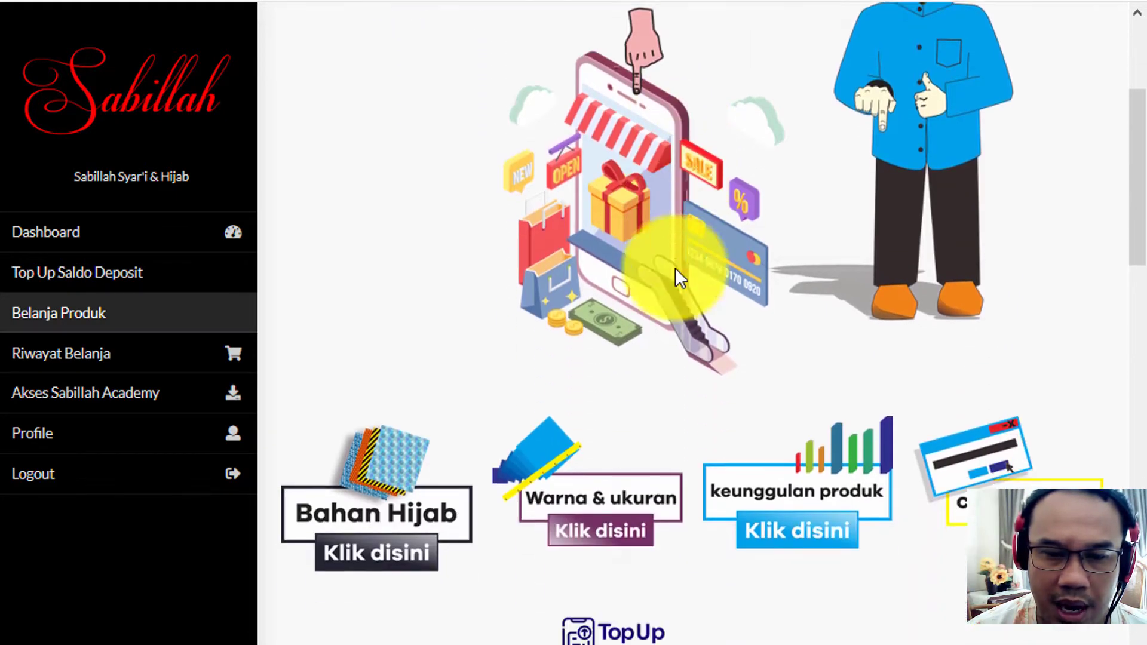
{"action": "scroll", "coordinate": [675, 267], "scroll_direction": "down", "scroll_amount": 1}
{"action": "left_click", "coordinate": [394, 485]}
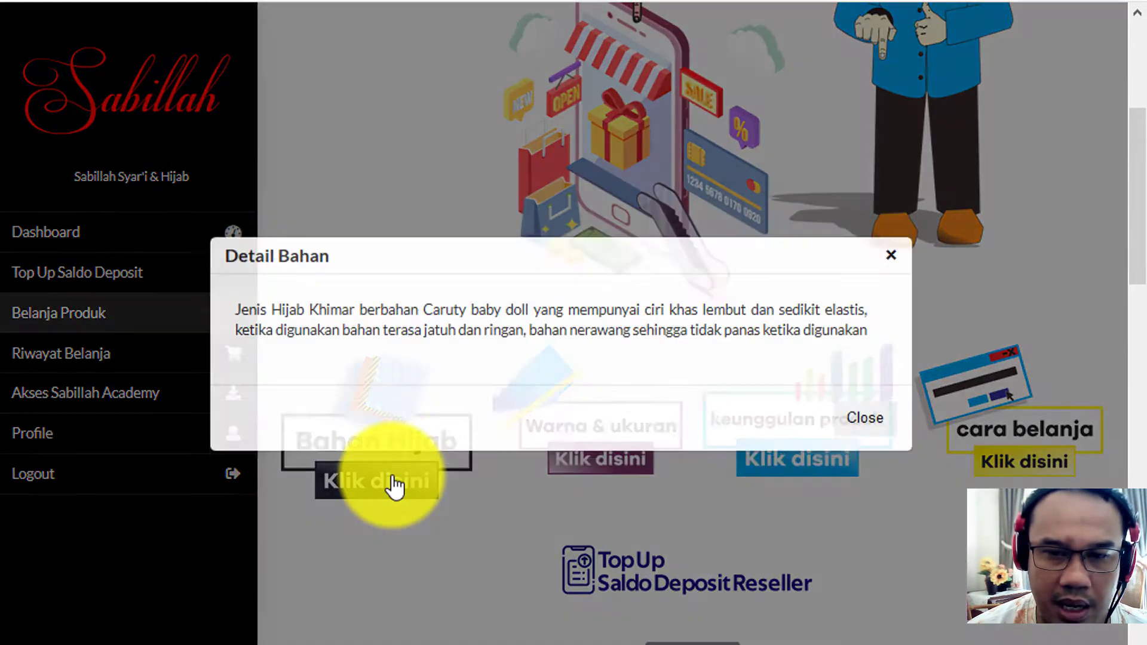
{"action": "left_click", "coordinate": [868, 429]}
{"action": "left_click", "coordinate": [619, 466]}
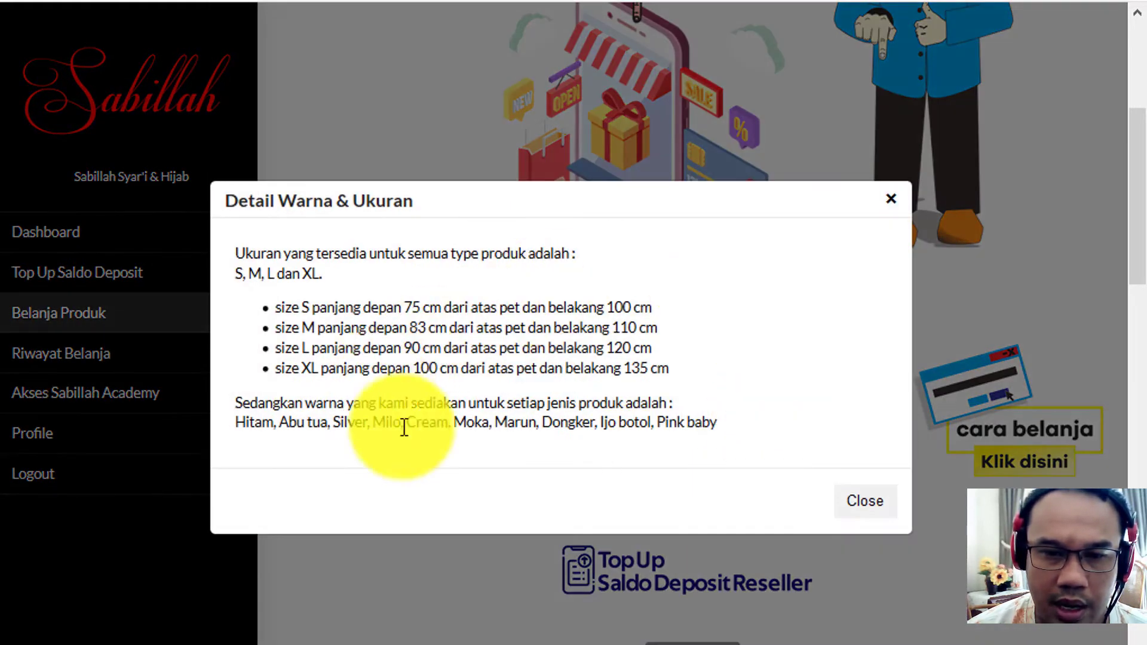
{"action": "left_click", "coordinate": [869, 508]}
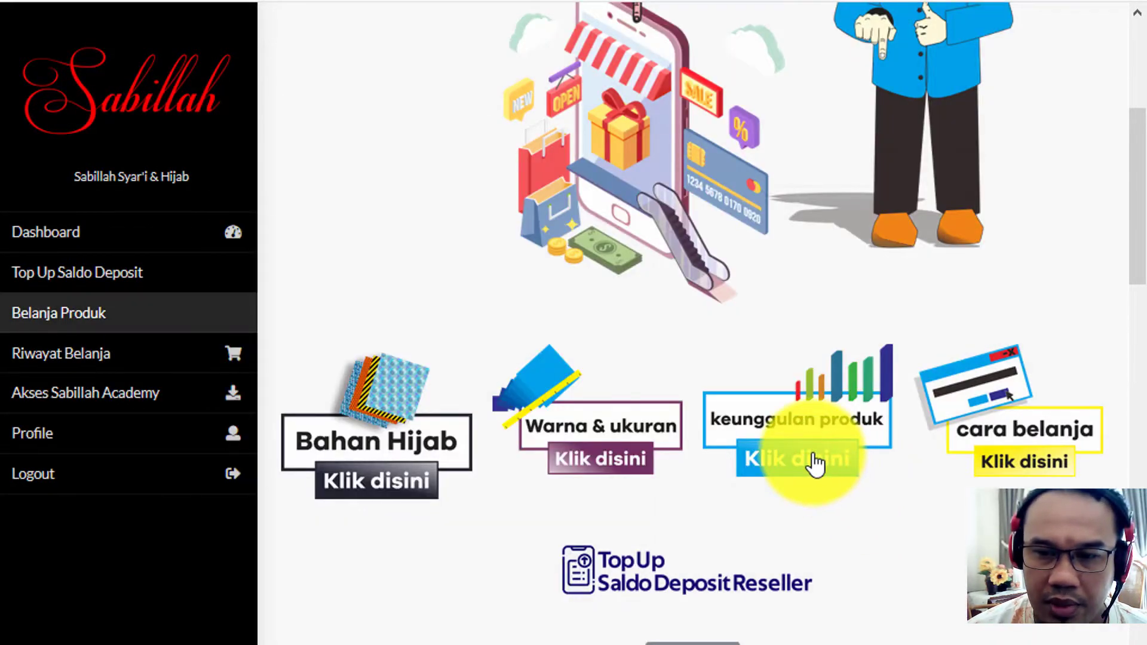
Open and close the details on product advantages and on how to shop.
{"action": "left_click", "coordinate": [816, 463]}
{"action": "left_click", "coordinate": [864, 547]}
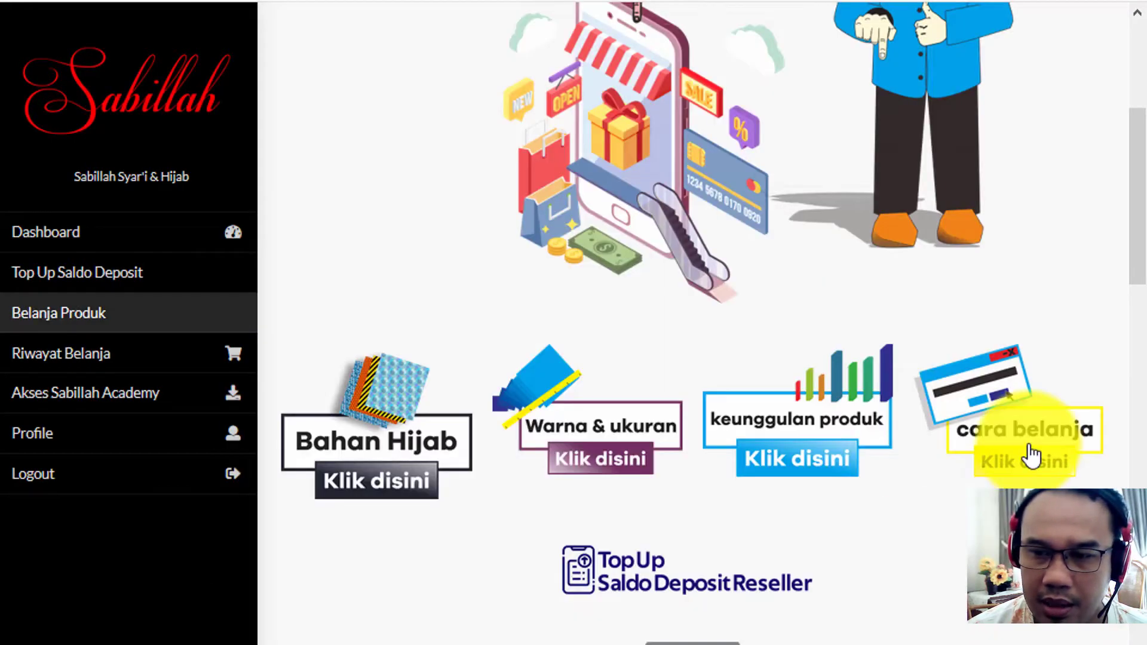
{"action": "left_click", "coordinate": [1032, 455]}
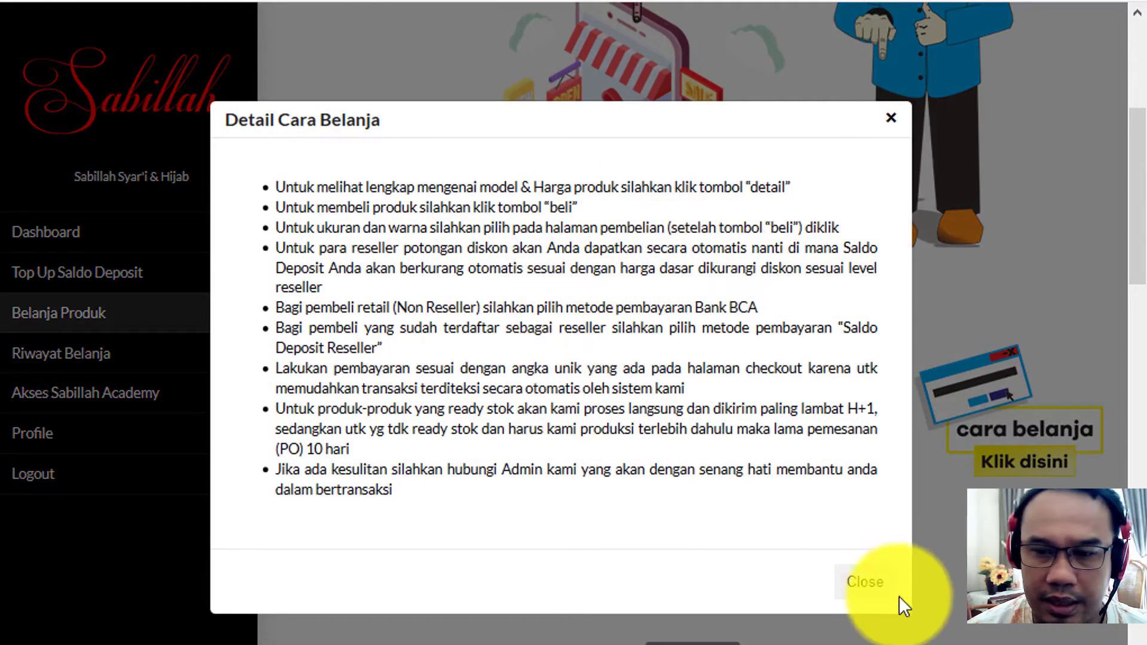
{"action": "left_click", "coordinate": [884, 588]}
Browse the product catalogue below the deposit top-up section, from Adila through to Zania.
{"action": "scroll", "coordinate": [949, 580], "scroll_direction": "down", "scroll_amount": 7}
{"action": "scroll", "coordinate": [665, 302], "scroll_direction": "up", "scroll_amount": 4}
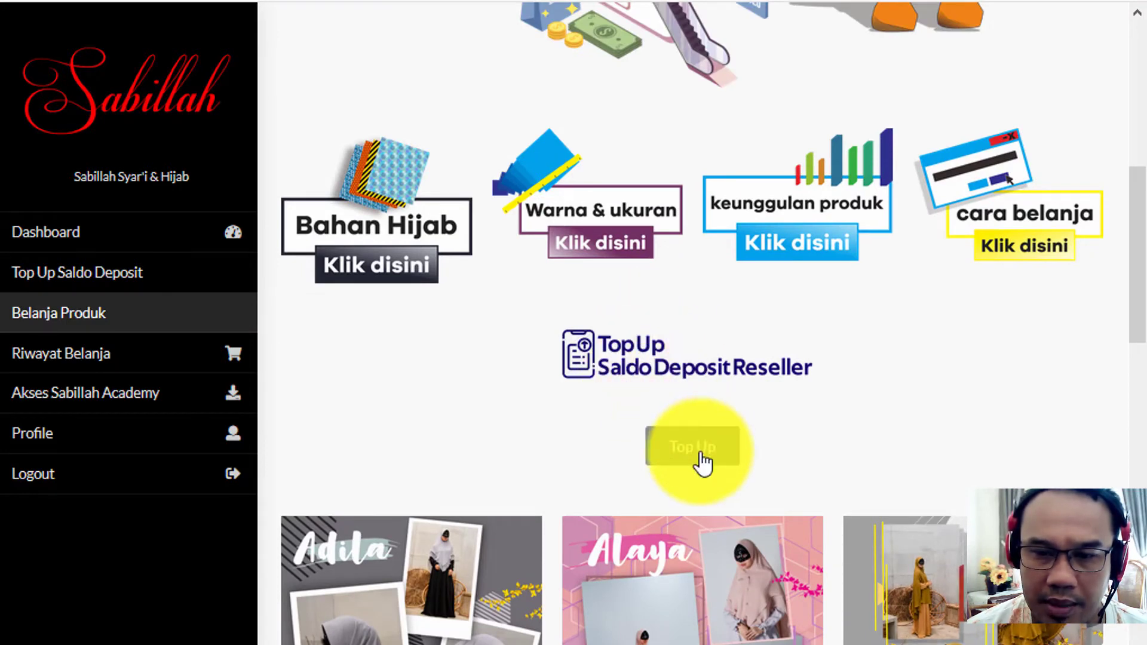
{"action": "scroll", "coordinate": [698, 416], "scroll_direction": "down", "scroll_amount": 6}
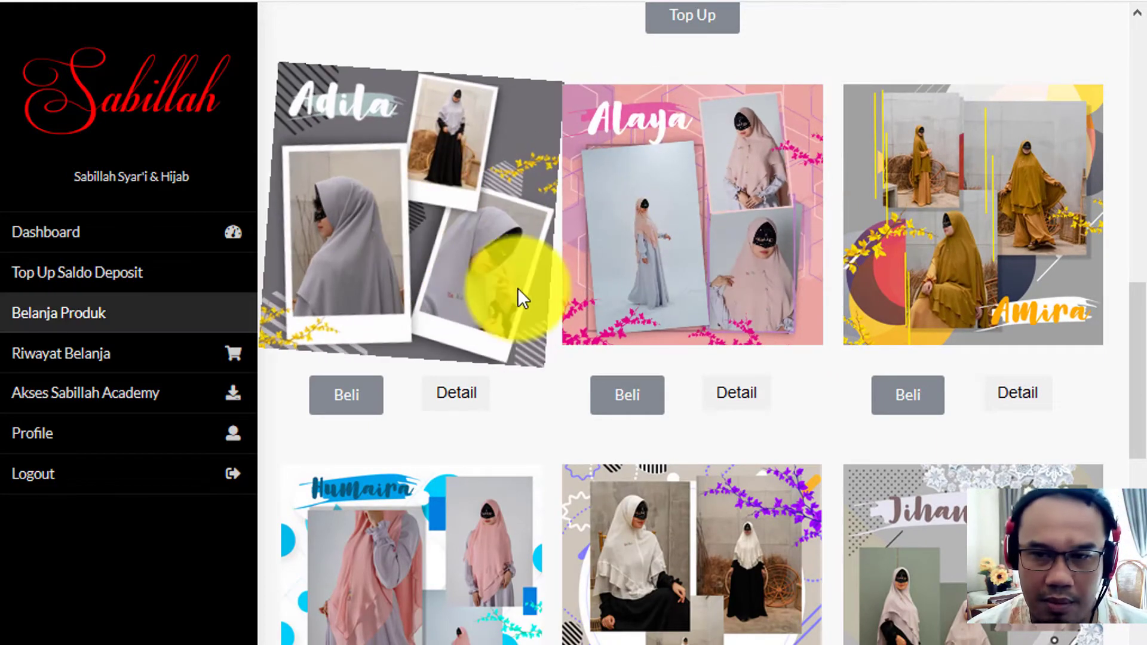
{"action": "scroll", "coordinate": [711, 371], "scroll_direction": "down", "scroll_amount": 7}
{"action": "scroll", "coordinate": [681, 352], "scroll_direction": "down", "scroll_amount": 3}
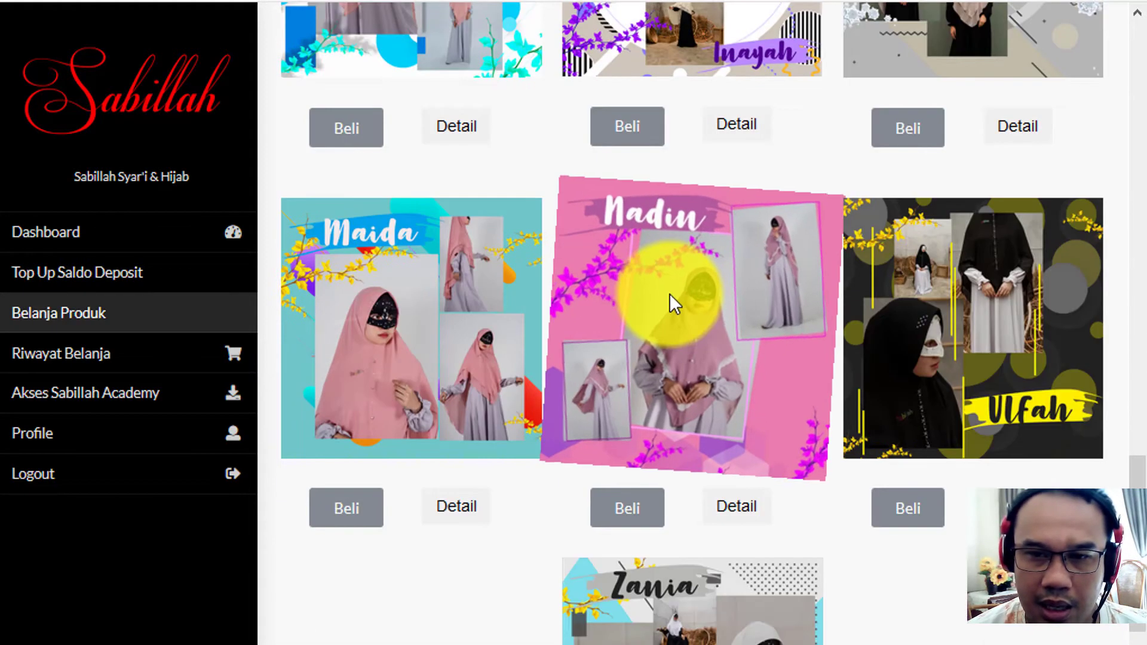
{"action": "scroll", "coordinate": [671, 302], "scroll_direction": "up", "scroll_amount": 4}
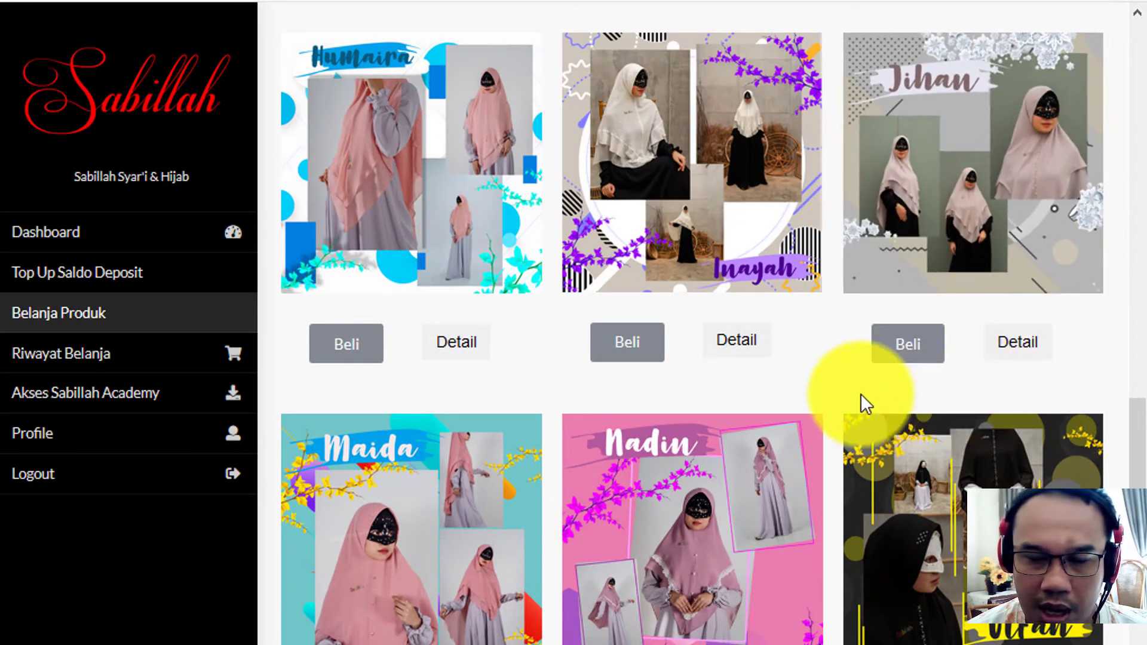
{"action": "scroll", "coordinate": [974, 376], "scroll_direction": "down", "scroll_amount": 1}
{"action": "scroll", "coordinate": [974, 375], "scroll_direction": "down", "scroll_amount": 3}
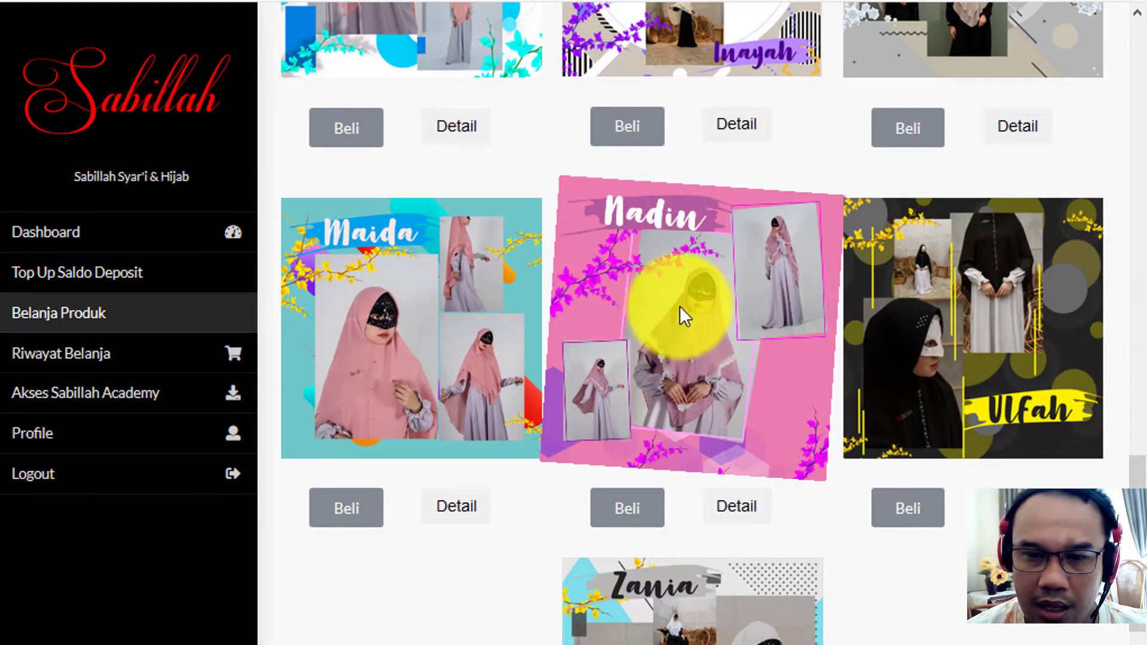
View the detail sheet of the Nadin product, including its material, prices per size and lace, and close it.
{"action": "left_click", "coordinate": [738, 509]}
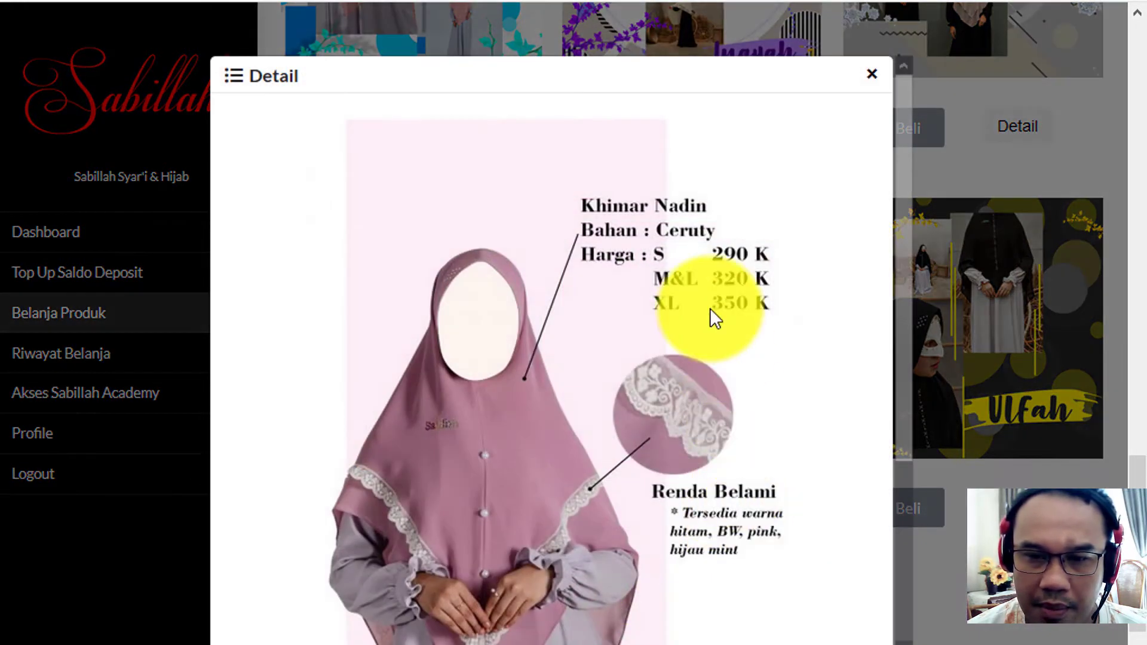
{"action": "scroll", "coordinate": [710, 307], "scroll_direction": "down", "scroll_amount": 5}
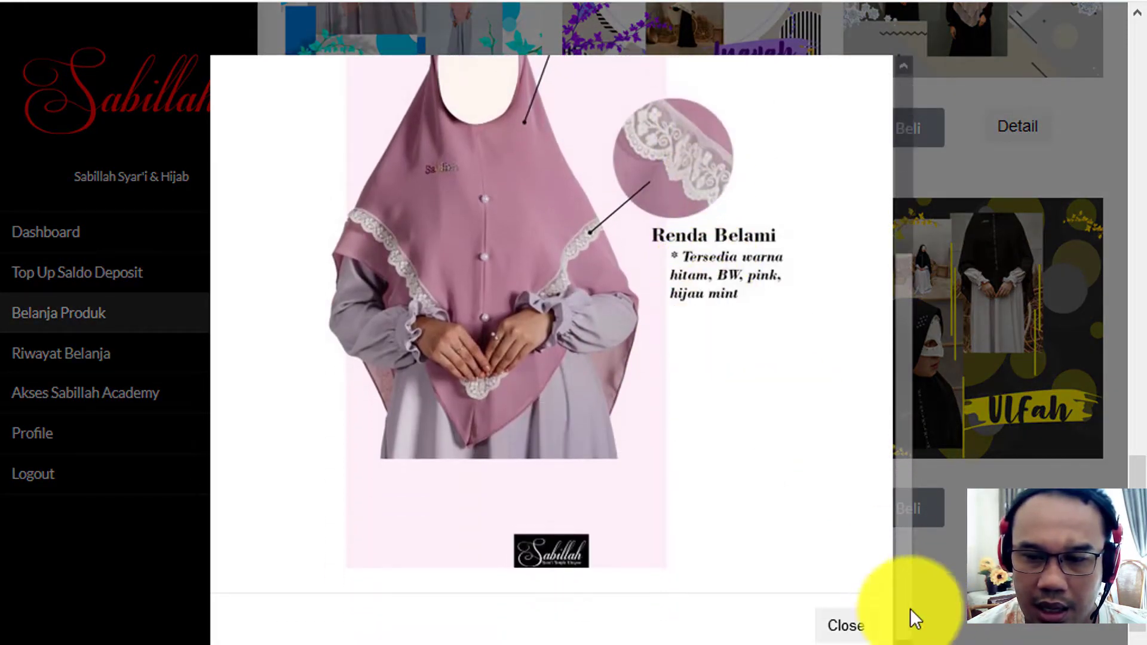
{"action": "left_click", "coordinate": [846, 631]}
Start a purchase of Khimar Nadin and set the purchase quantity to 3 in the order details.
{"action": "left_click", "coordinate": [628, 518]}
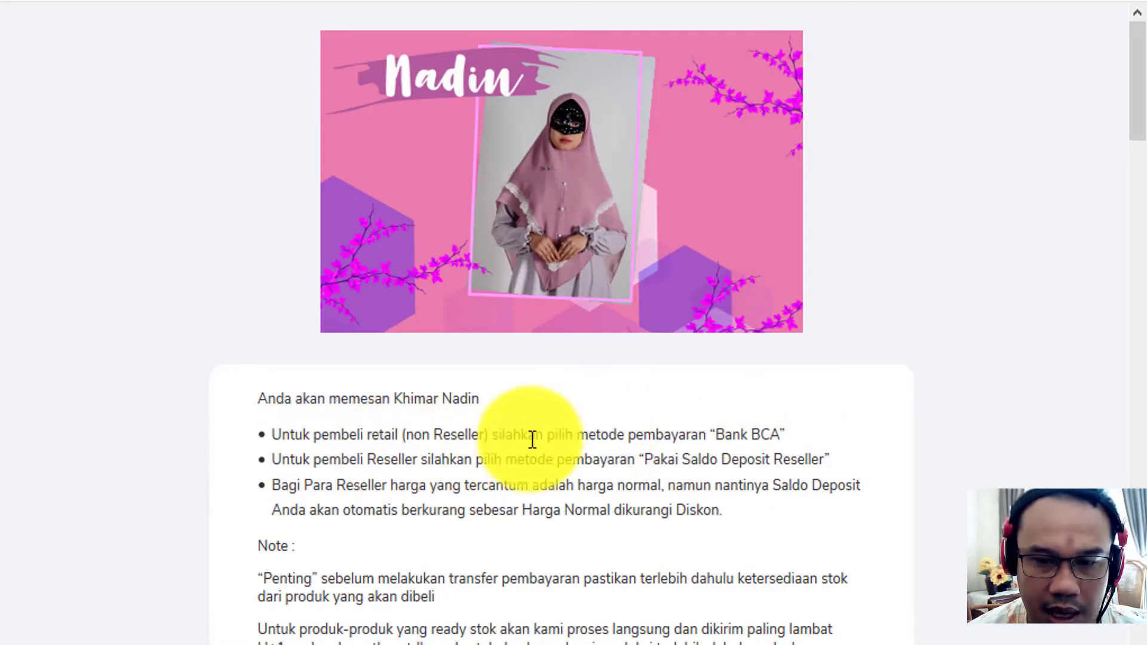
{"action": "scroll", "coordinate": [715, 473], "scroll_direction": "down", "scroll_amount": 2}
{"action": "scroll", "coordinate": [715, 484], "scroll_direction": "down", "scroll_amount": 7}
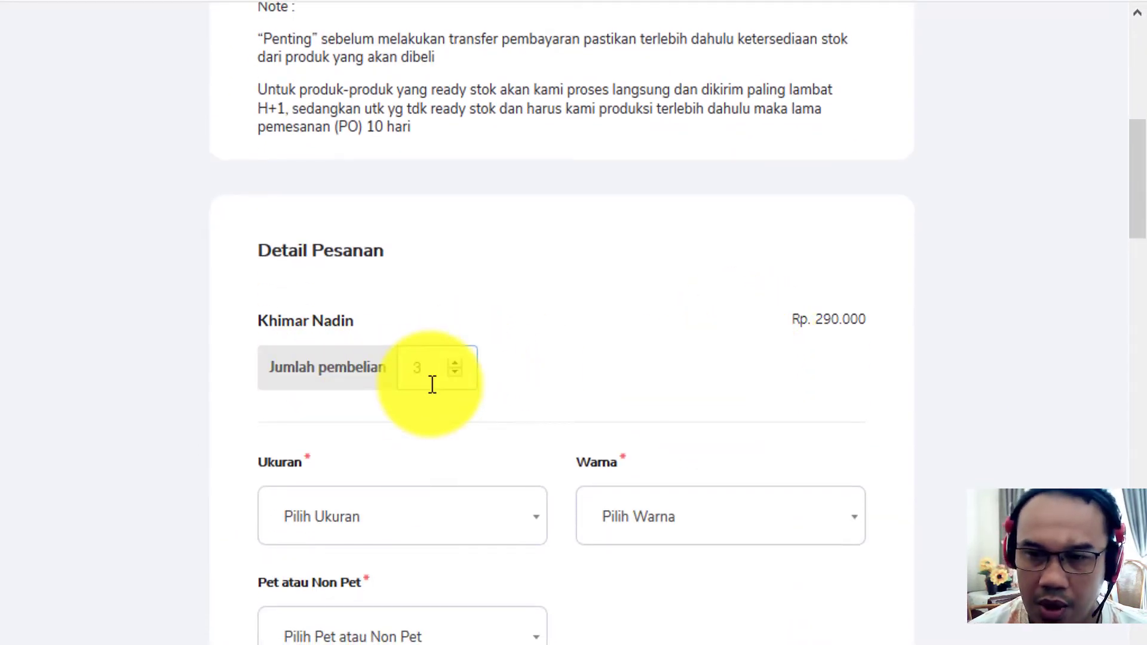
{"action": "left_click", "coordinate": [594, 383]}
Set the size of the Khimar Nadin order to XL (+ Rp. 60.000).
{"action": "scroll", "coordinate": [598, 390], "scroll_direction": "down", "scroll_amount": 3}
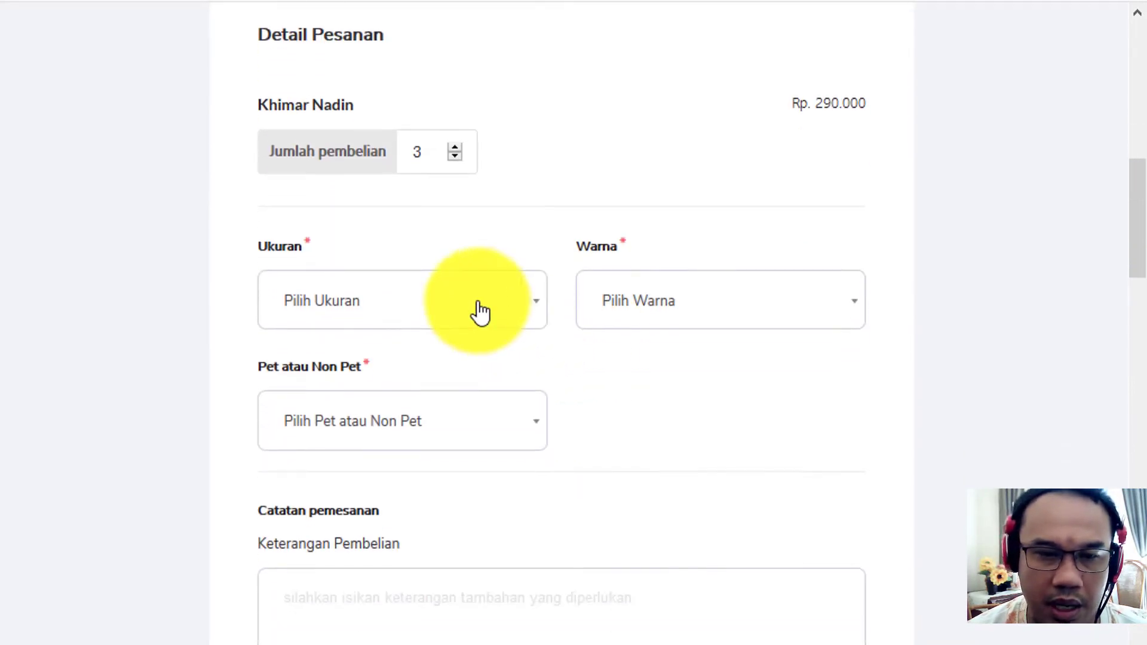
{"action": "left_click", "coordinate": [472, 301]}
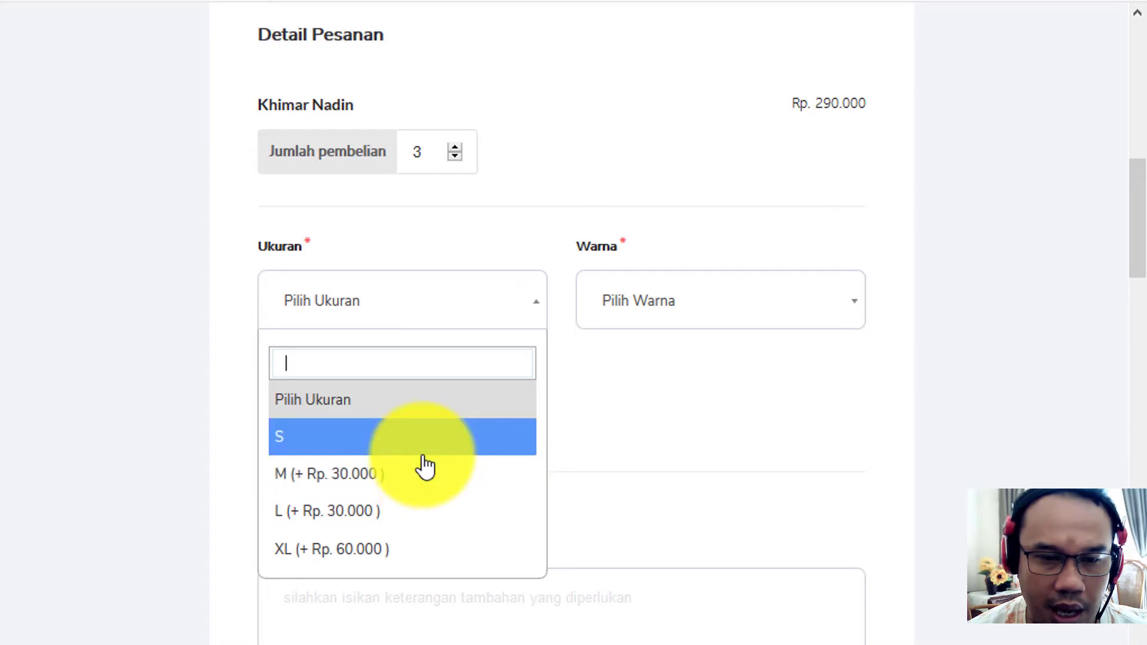
{"action": "left_click", "coordinate": [755, 106]}
{"action": "left_click_drag", "start_coordinate": [755, 106], "coordinate": [898, 99]}
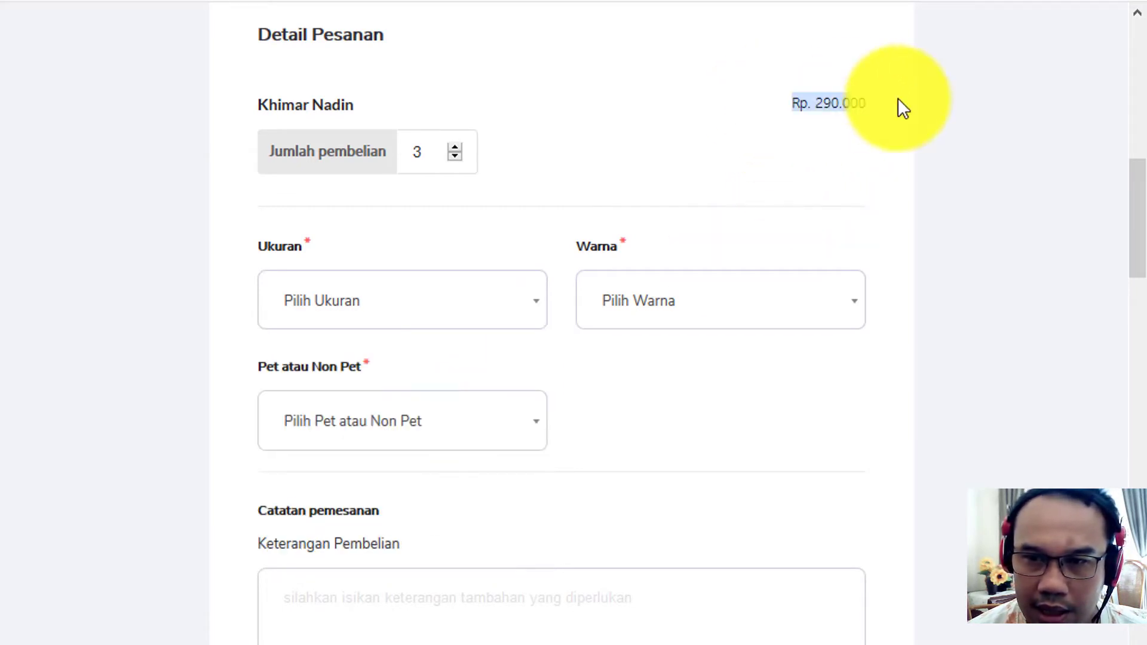
{"action": "left_click", "coordinate": [371, 305]}
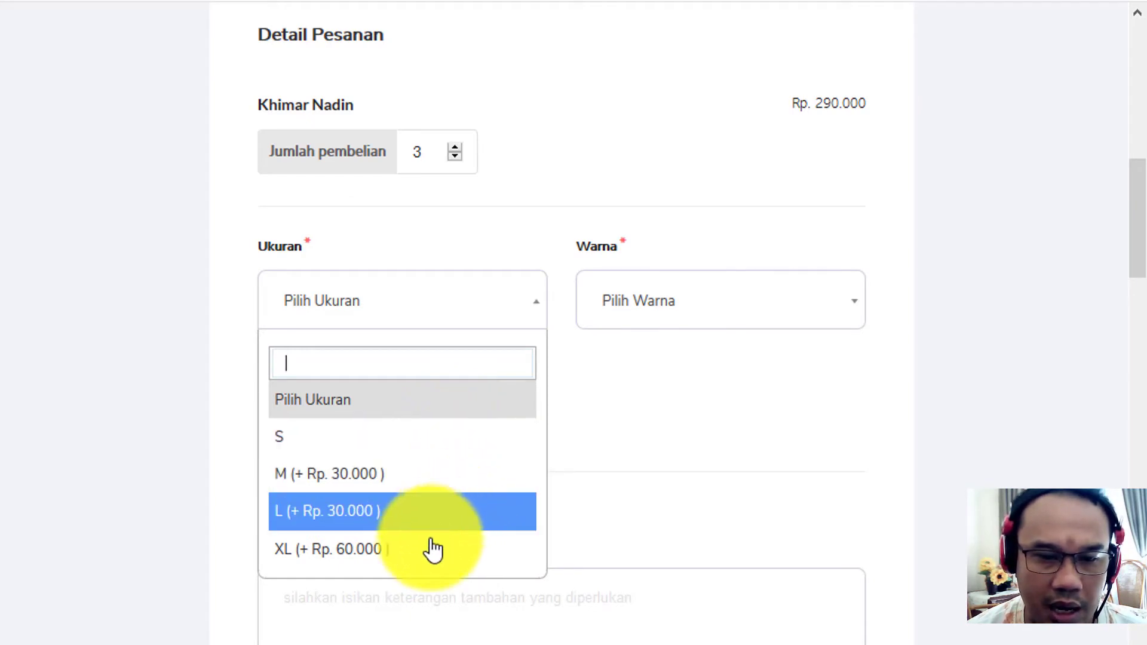
{"action": "left_click", "coordinate": [420, 561]}
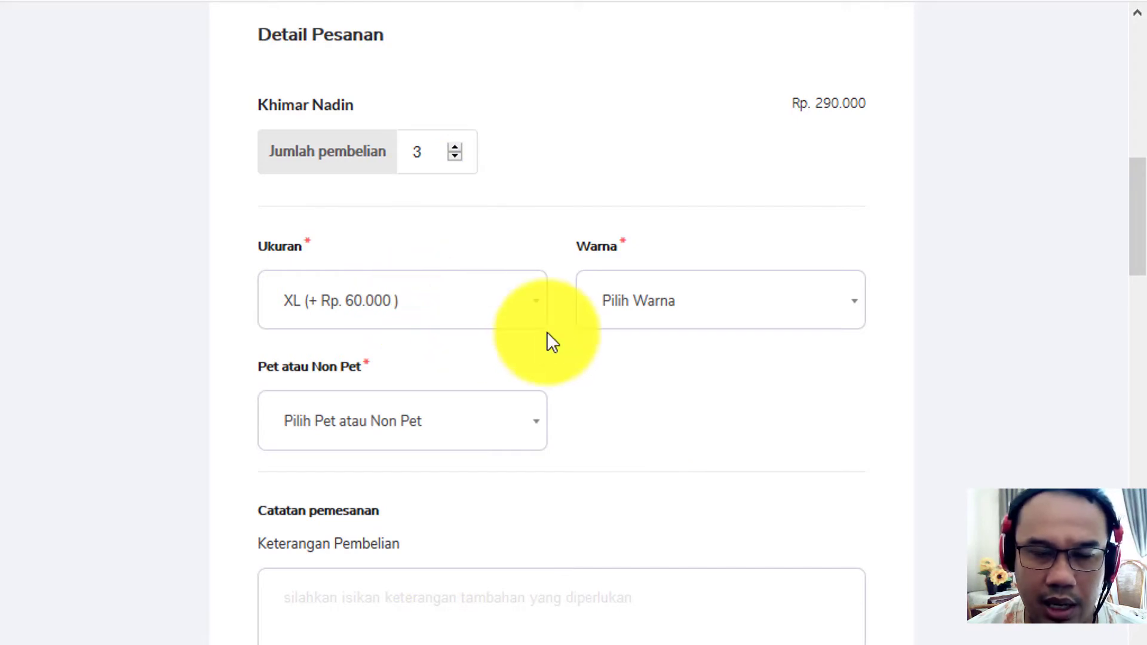
Review the reseller payment notes for Khimar Nadin and the quantity and size in the order details.
{"action": "scroll", "coordinate": [655, 144], "scroll_direction": "up", "scroll_amount": 2}
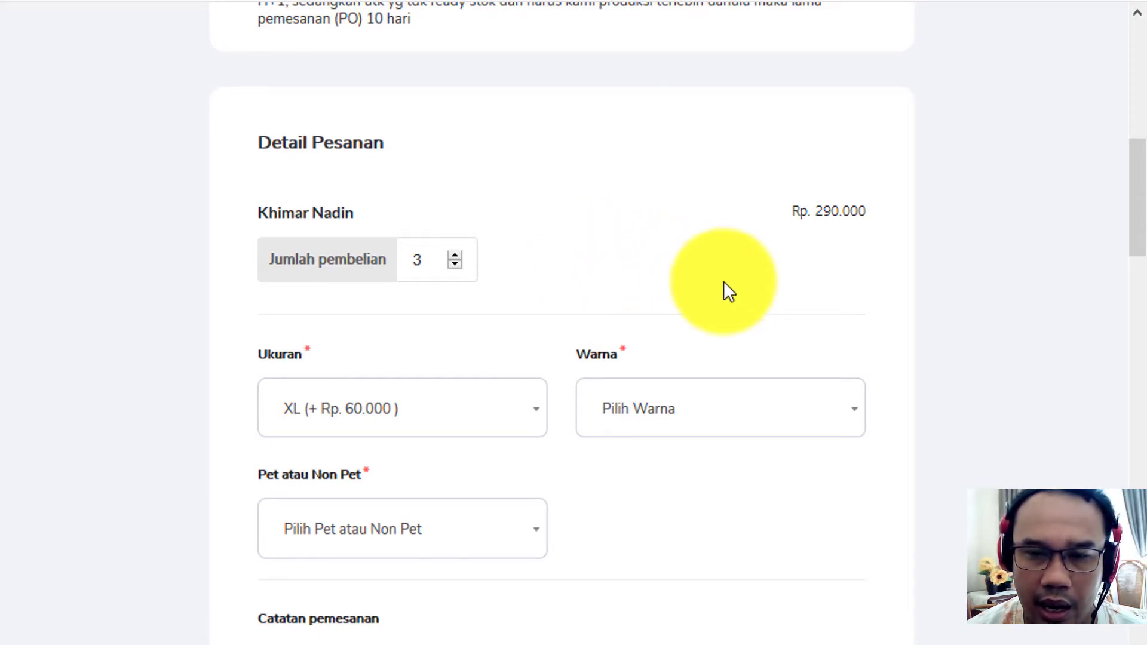
{"action": "scroll", "coordinate": [637, 298], "scroll_direction": "up", "scroll_amount": 5}
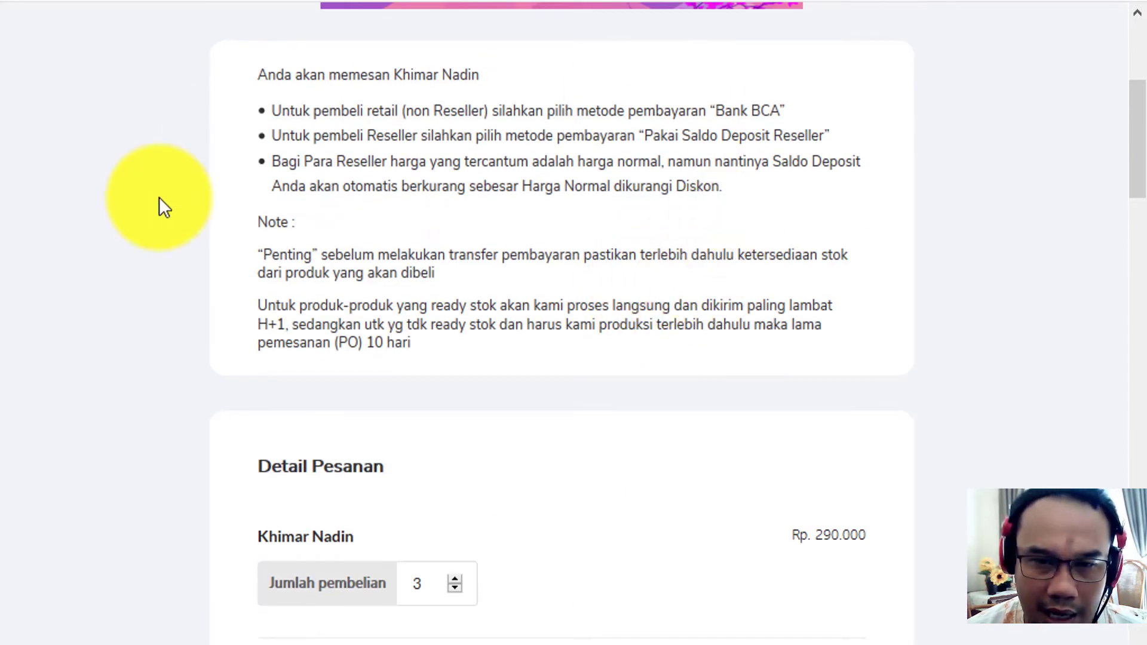
{"action": "scroll", "coordinate": [538, 359], "scroll_direction": "down", "scroll_amount": 5}
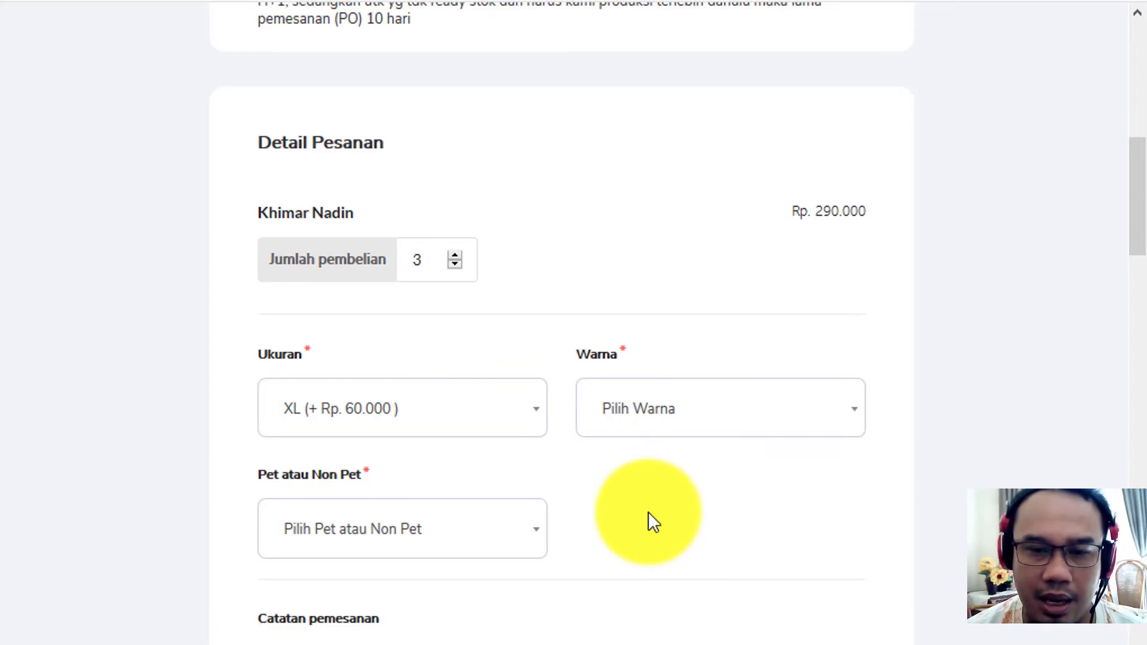
{"action": "left_click", "coordinate": [430, 260]}
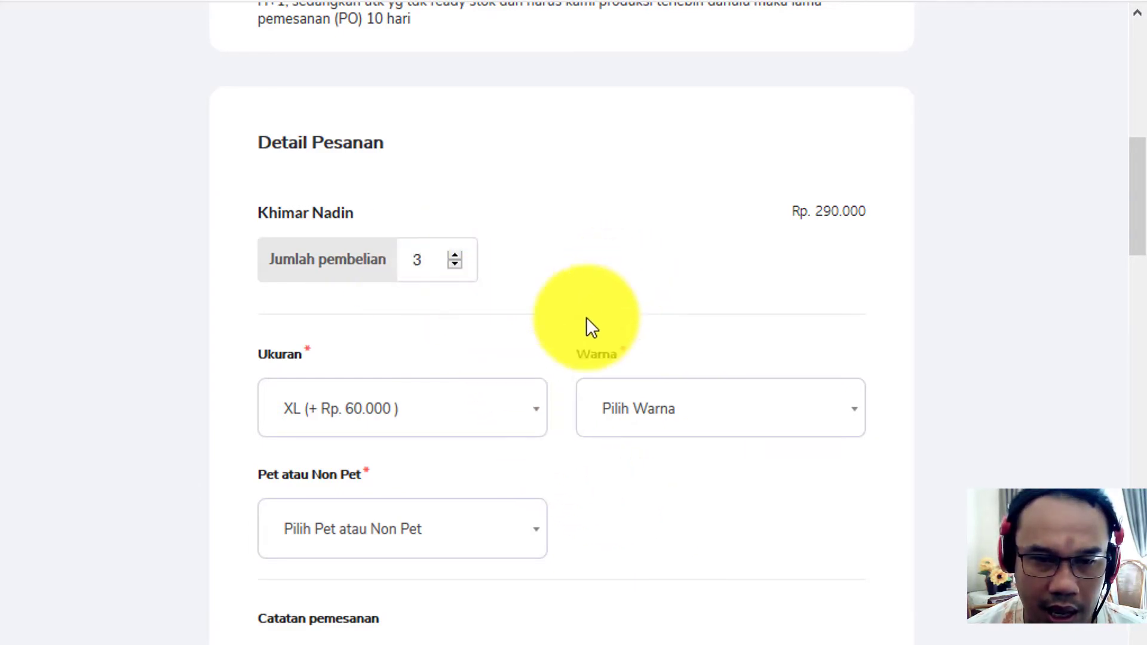
{"action": "left_click", "coordinate": [421, 421]}
{"action": "left_click", "coordinate": [561, 463]}
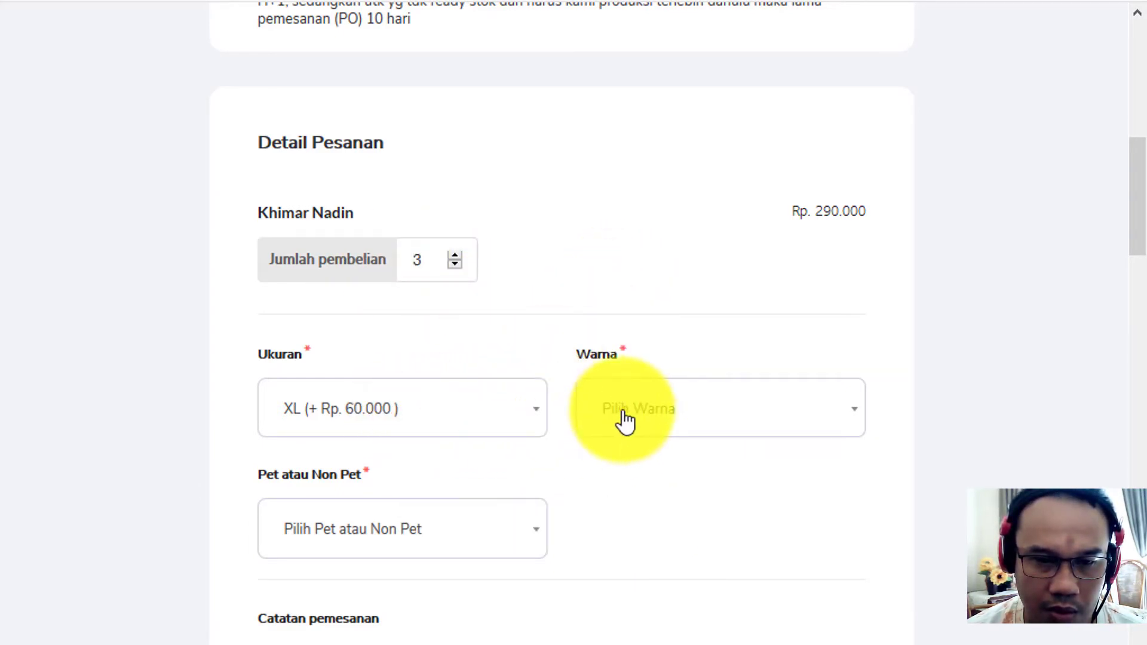
Set the order's colour to Milo and the pet option to Tanpa Pet.
{"action": "left_click", "coordinate": [684, 428]}
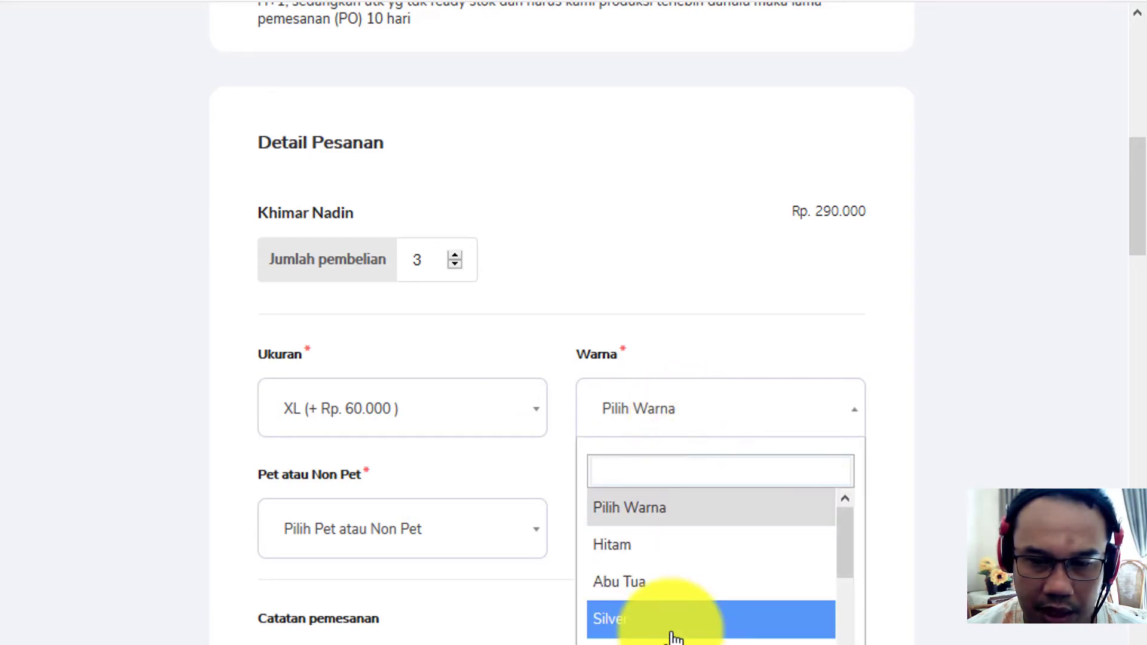
{"action": "scroll", "coordinate": [657, 586], "scroll_direction": "down", "scroll_amount": 2}
{"action": "left_click", "coordinate": [635, 542]}
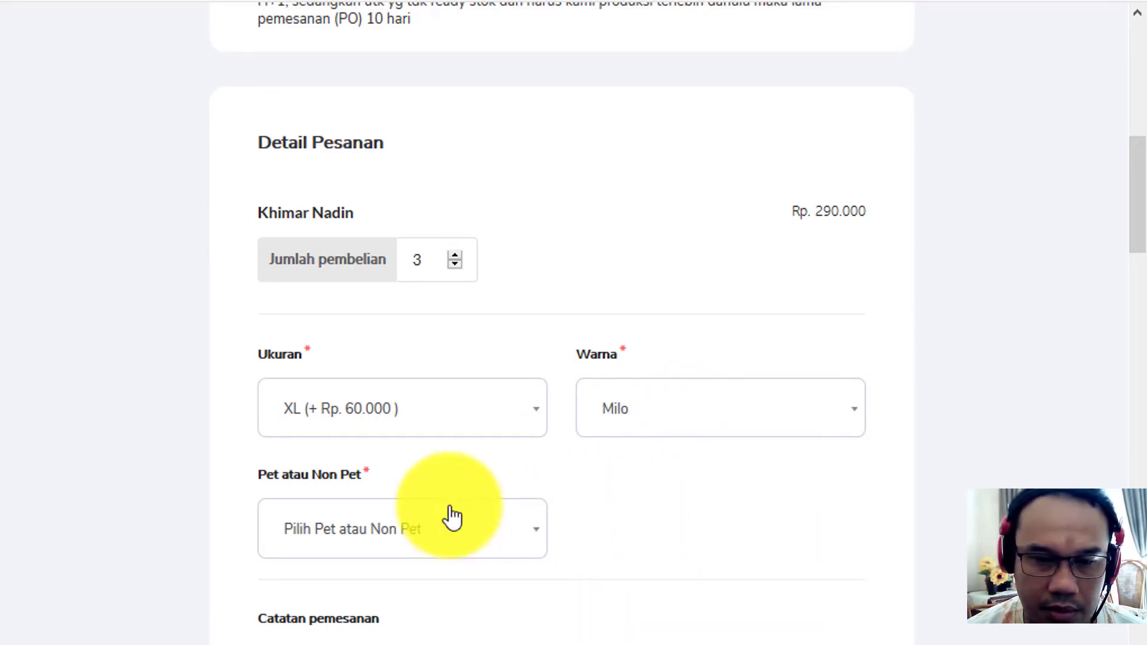
{"action": "left_click", "coordinate": [429, 523]}
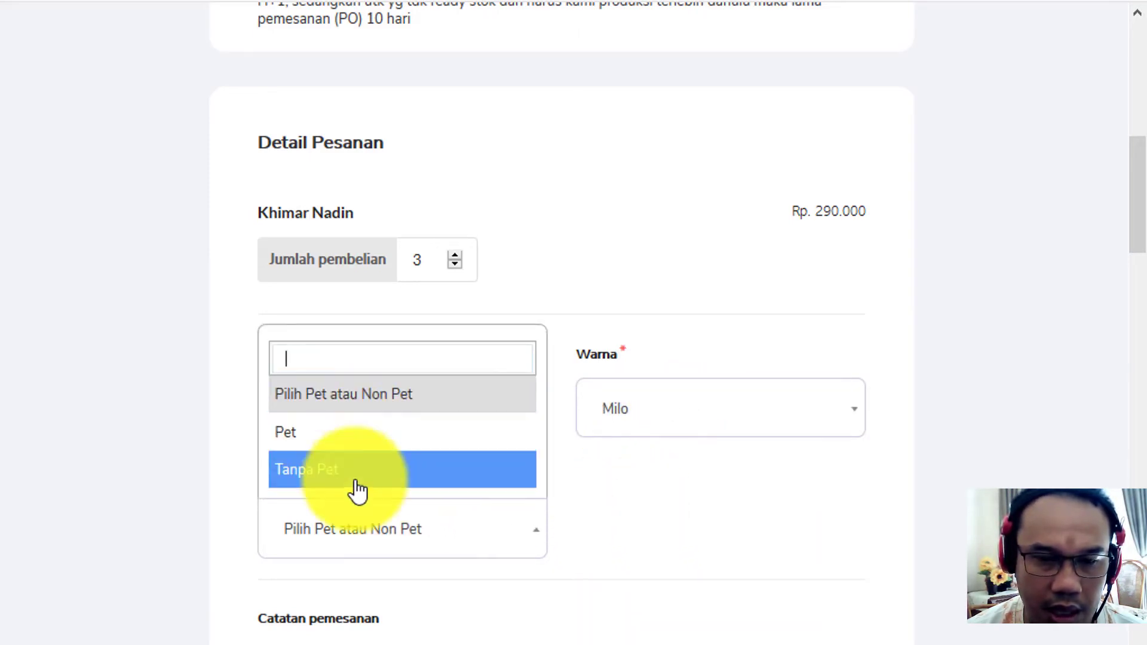
{"action": "left_click", "coordinate": [507, 548]}
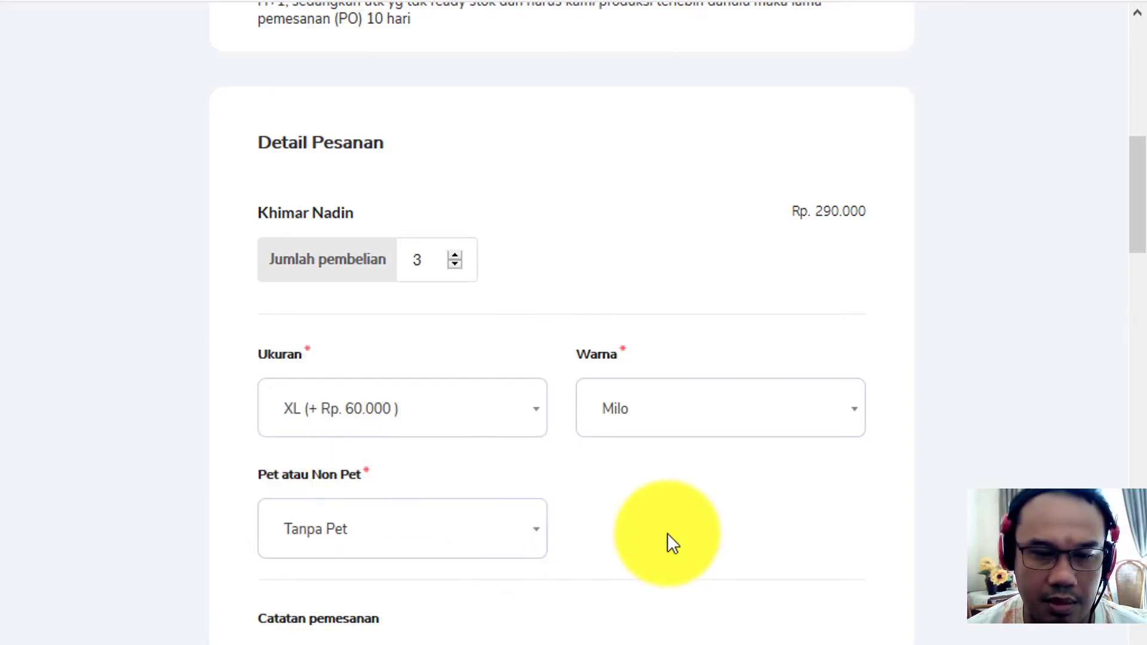
Enter "-" as the additional purchase note for the order.
{"action": "scroll", "coordinate": [641, 530], "scroll_direction": "down", "scroll_amount": 5}
{"action": "left_click", "coordinate": [442, 394]}
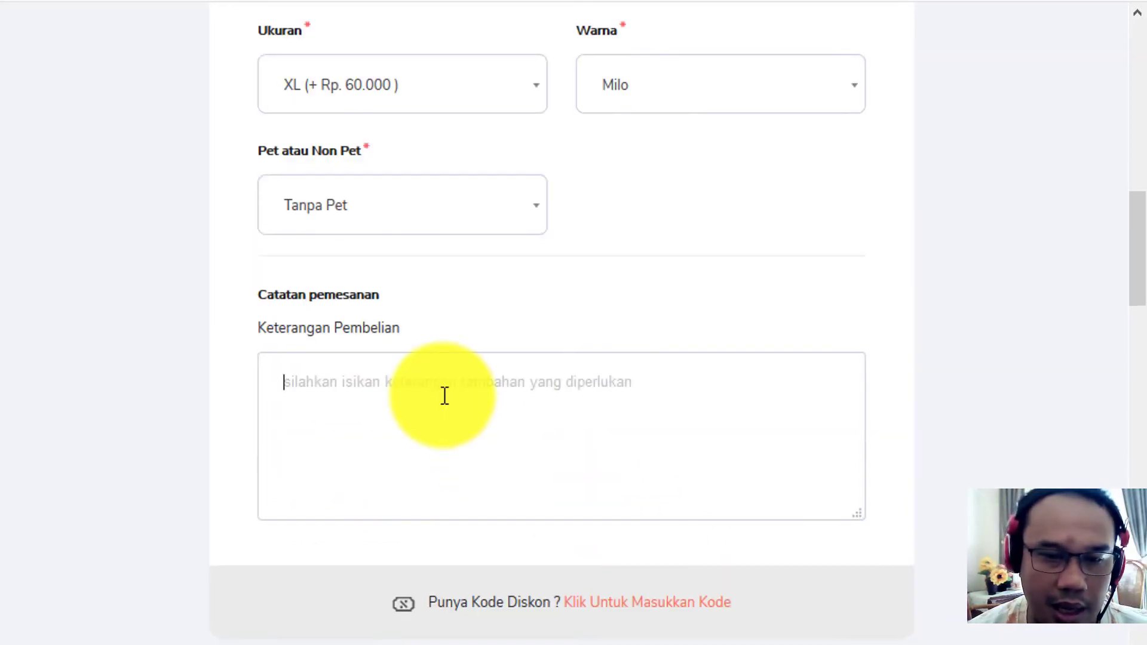
{"action": "scroll", "coordinate": [872, 480], "scroll_direction": "down", "scroll_amount": 4}
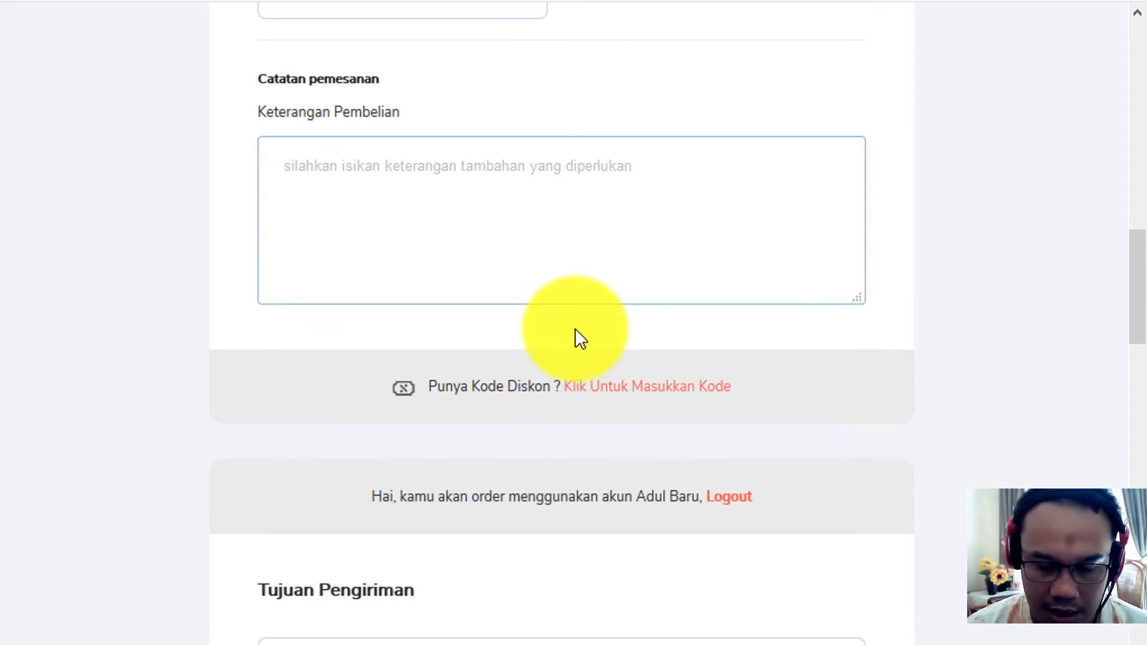
{"action": "type", "text": "-"}
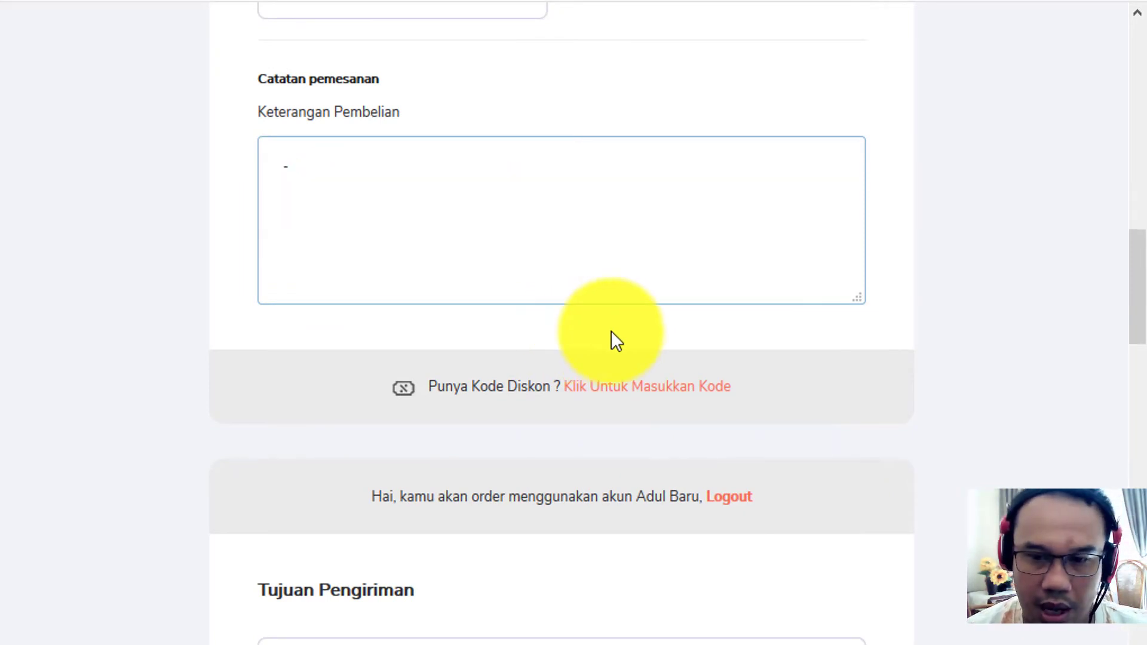
{"action": "left_click", "coordinate": [1055, 353]}
{"action": "scroll", "coordinate": [1052, 370], "scroll_direction": "down", "scroll_amount": 1}
{"action": "scroll", "coordinate": [1047, 361], "scroll_direction": "down", "scroll_amount": 3}
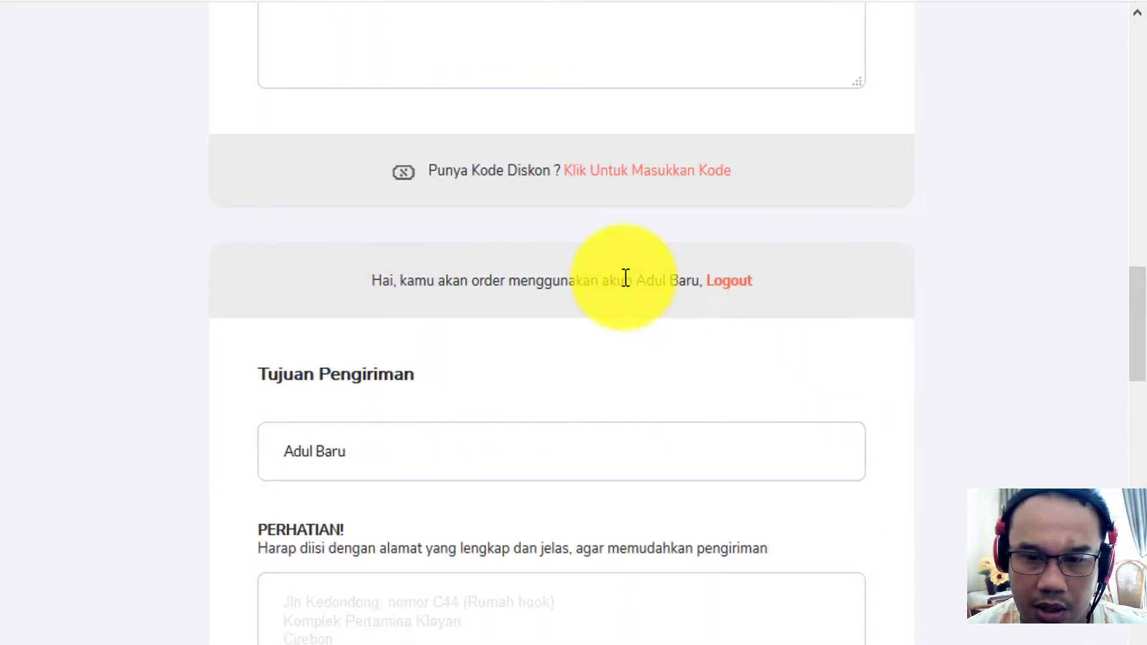
Enter the full delivery address in the shipping destination section of the order form.
{"action": "scroll", "coordinate": [666, 378], "scroll_direction": "down", "scroll_amount": 5}
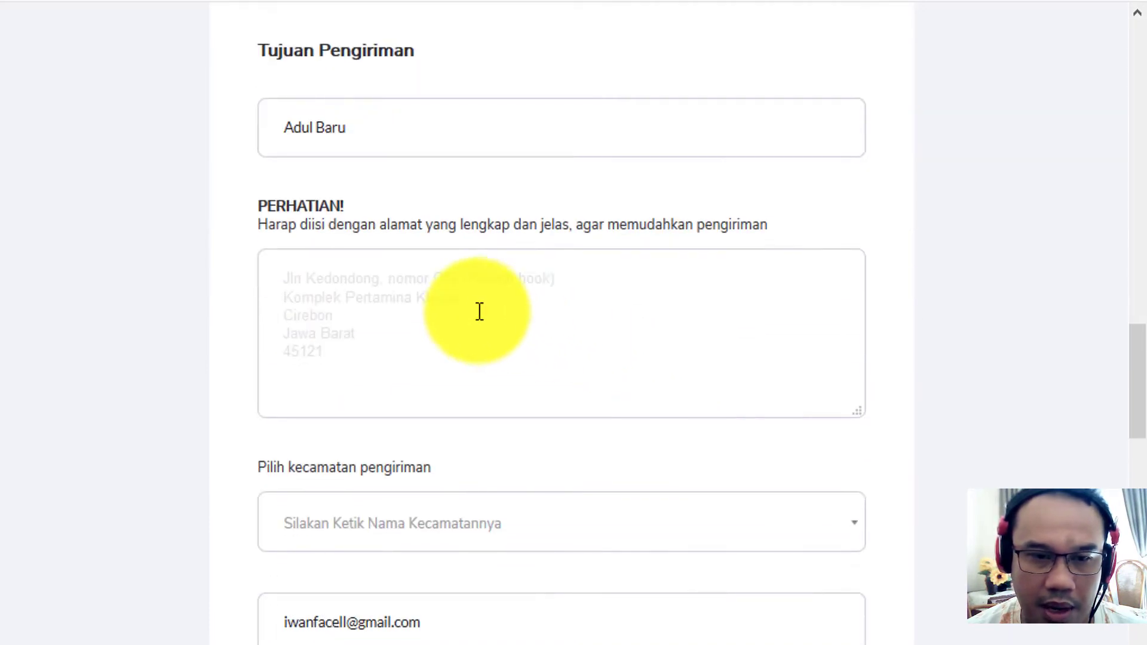
{"action": "left_click", "coordinate": [451, 290]}
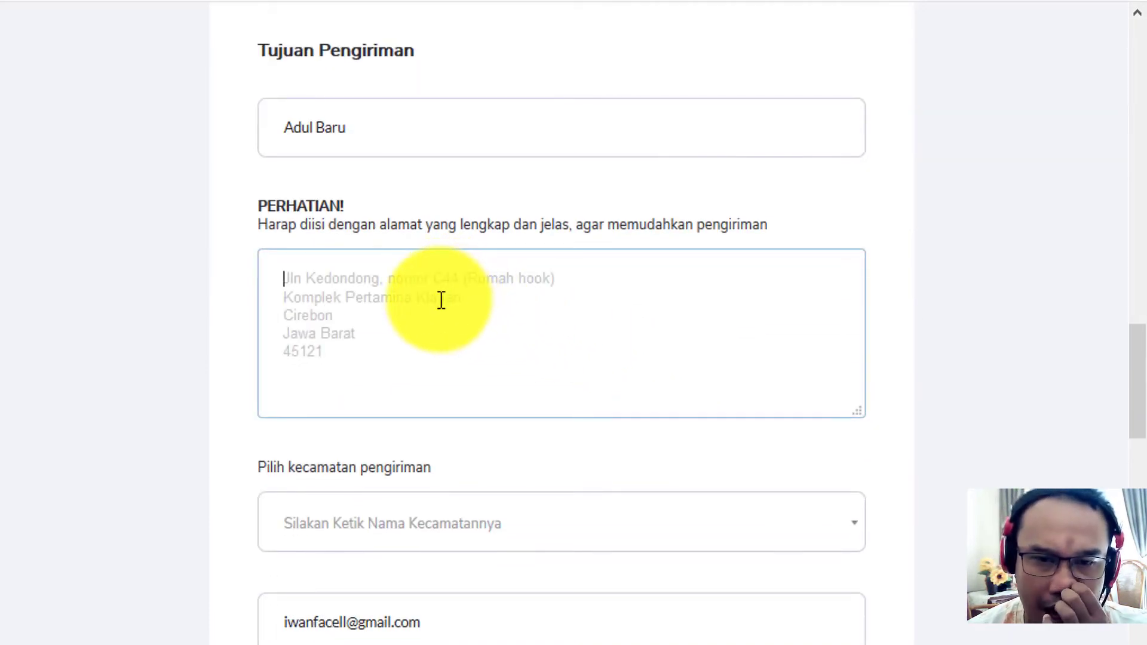
{"action": "scroll", "coordinate": [454, 358], "scroll_direction": "up", "scroll_amount": 3}
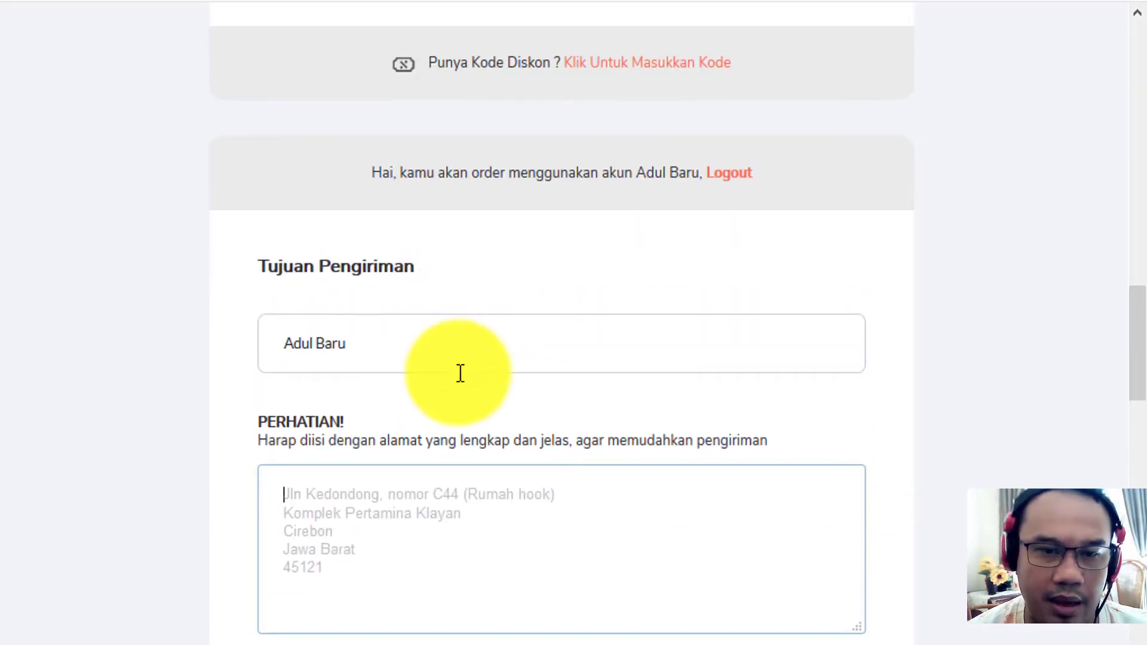
{"action": "scroll", "coordinate": [453, 500], "scroll_direction": "down", "scroll_amount": 3}
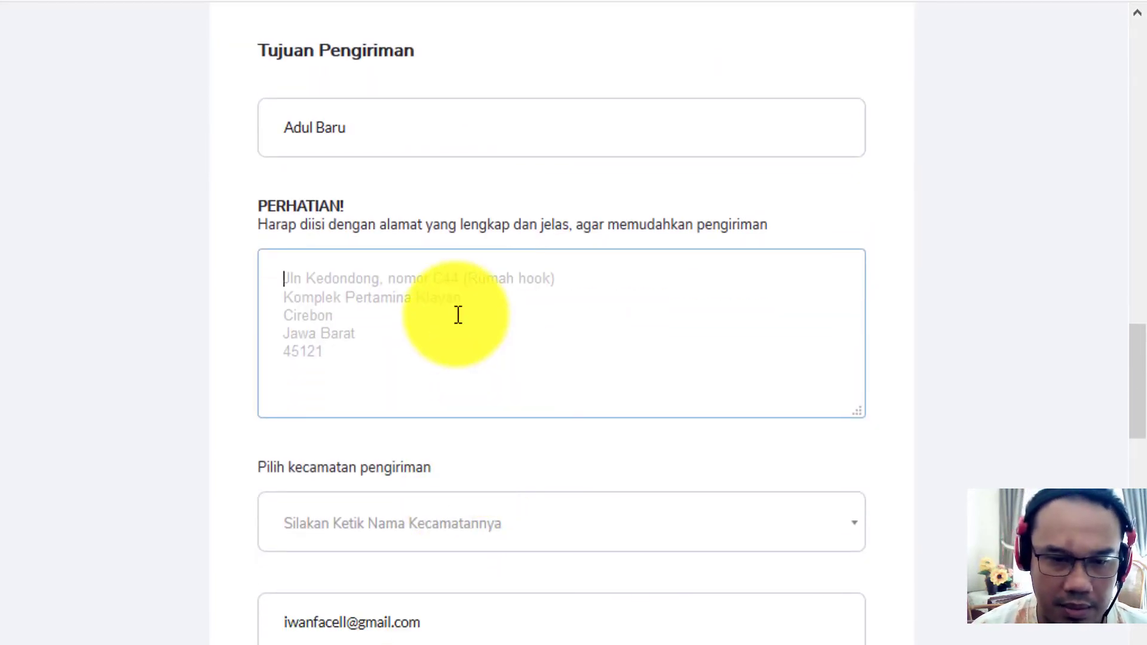
{"action": "type", "text": "Jalan Baru Kota Baru Jakarta"}
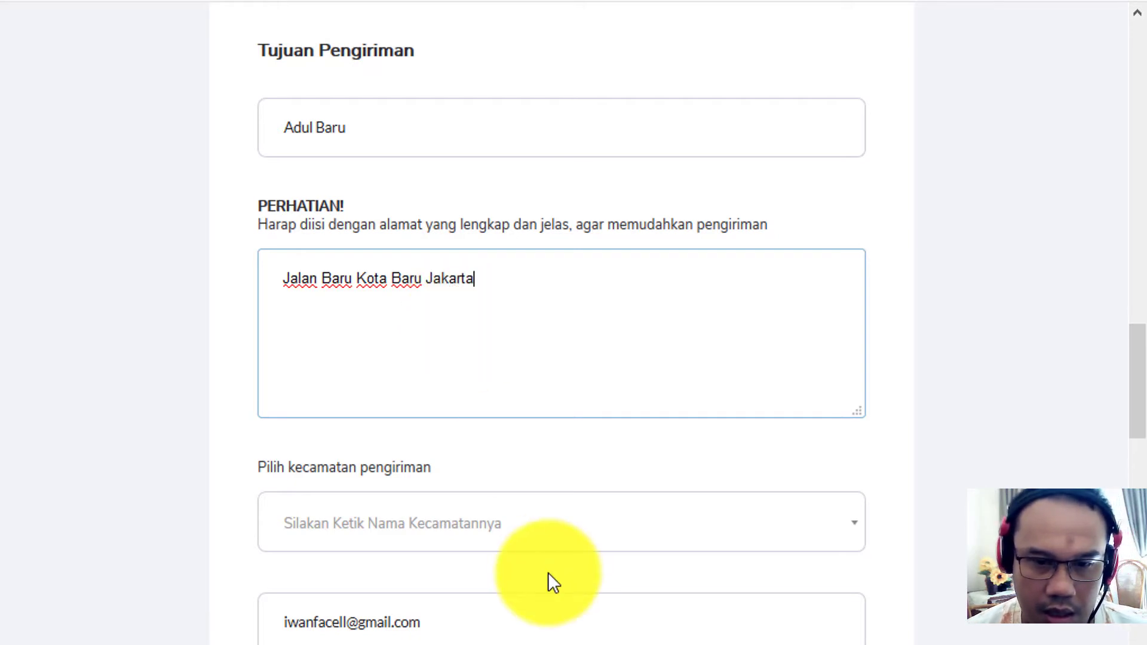
Replace the city at the end of the delivery address with Sukabumi.
{"action": "left_click", "coordinate": [558, 531]}
{"action": "scroll", "coordinate": [558, 525], "scroll_direction": "down", "scroll_amount": 2}
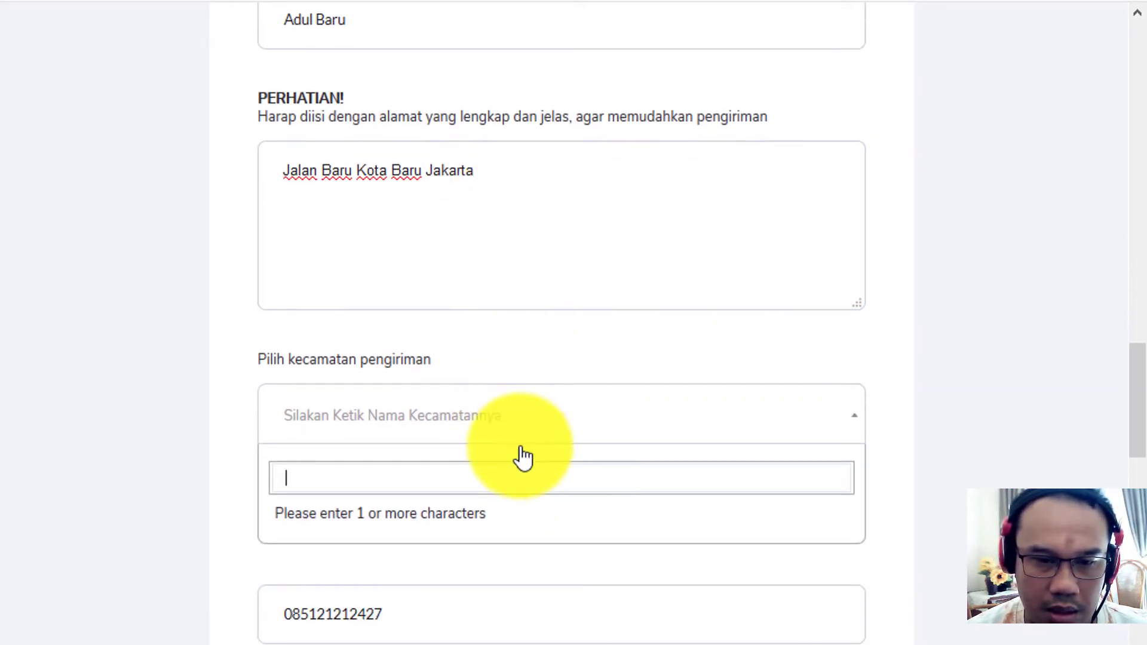
{"action": "left_click", "coordinate": [503, 186]}
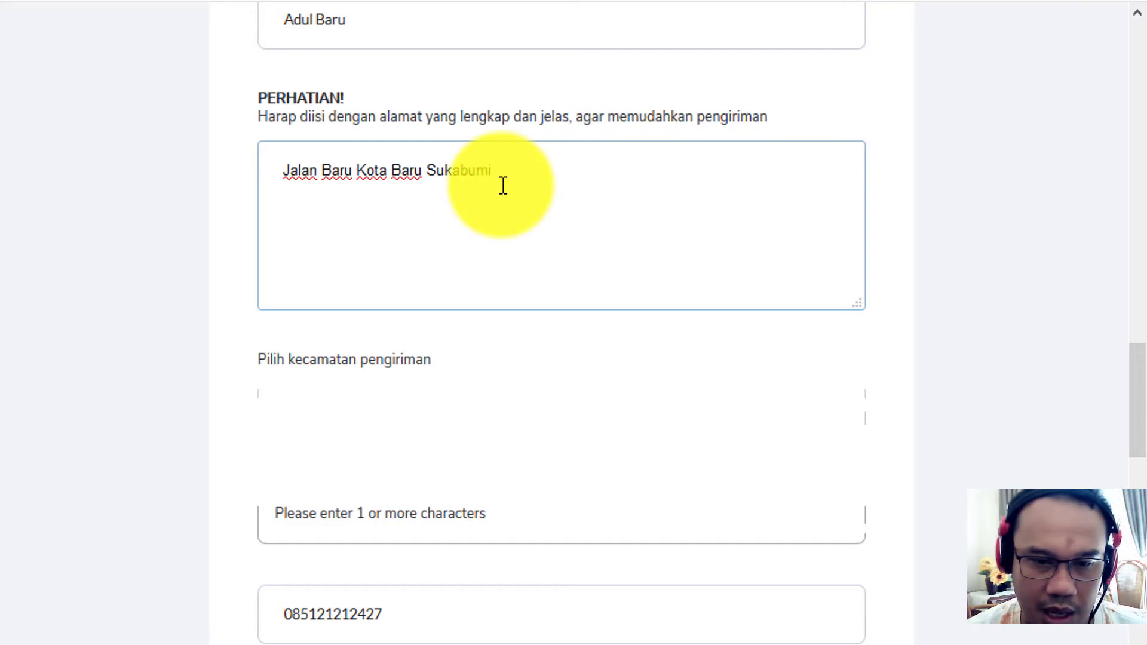
Search the shipping districts for "cisaat" and choose Kabupaten Sukabumi - Cisaat as the delivery district.
{"action": "left_click", "coordinate": [504, 515]}
{"action": "left_click", "coordinate": [546, 425]}
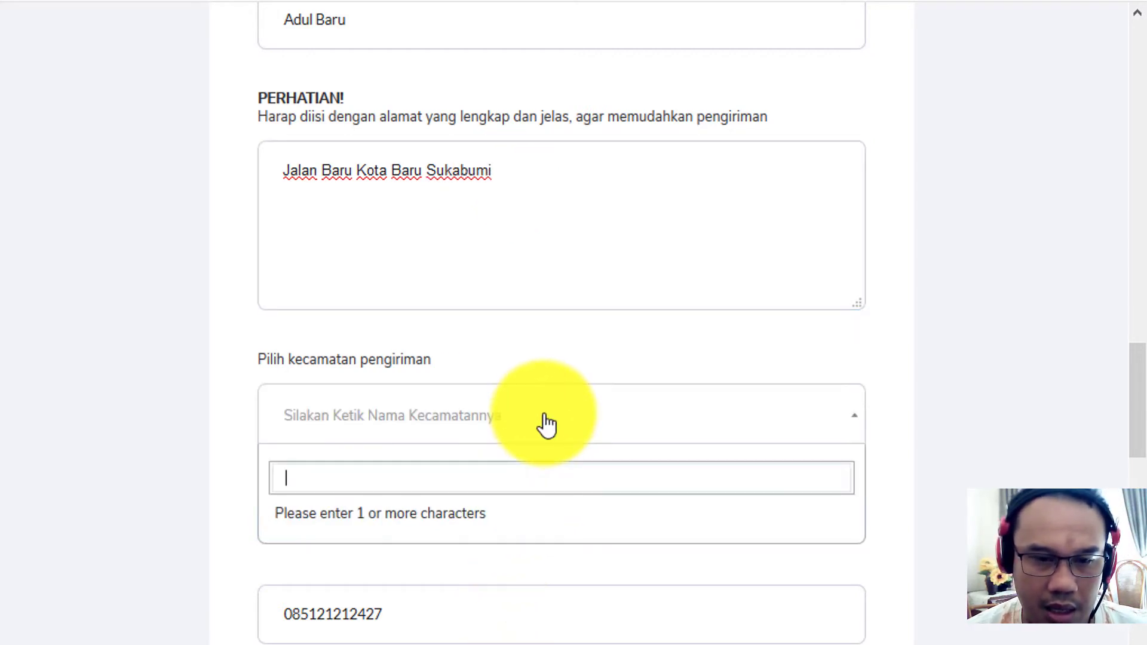
{"action": "left_click", "coordinate": [546, 424]}
{"action": "left_click", "coordinate": [546, 425]}
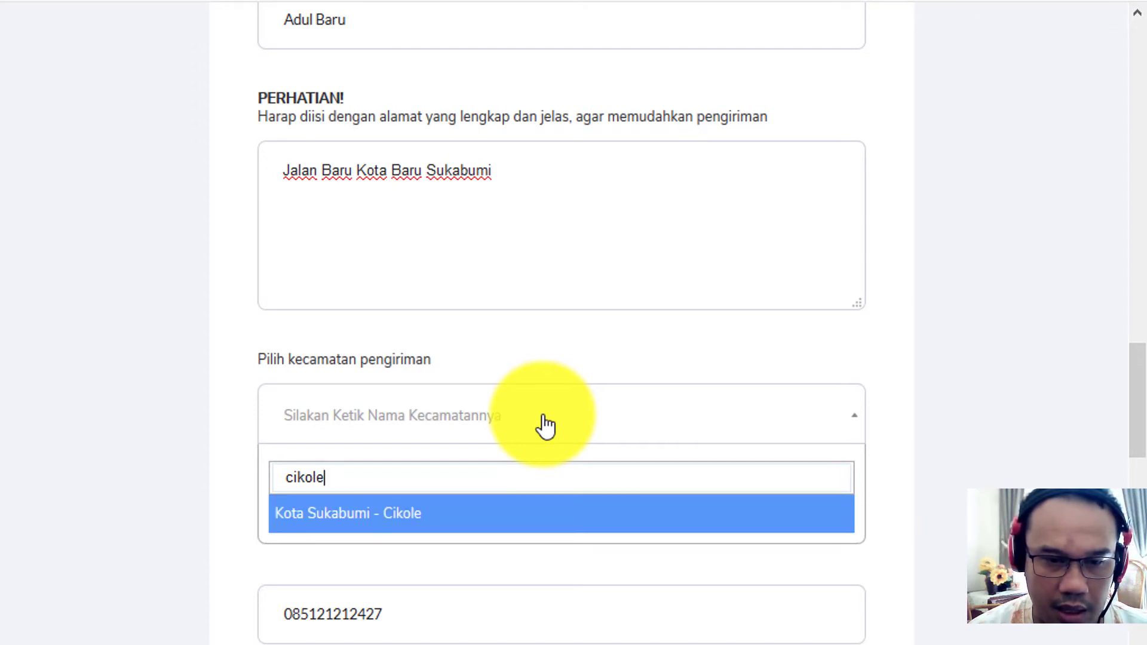
{"action": "left_click_drag", "start_coordinate": [357, 484], "coordinate": [213, 472]}
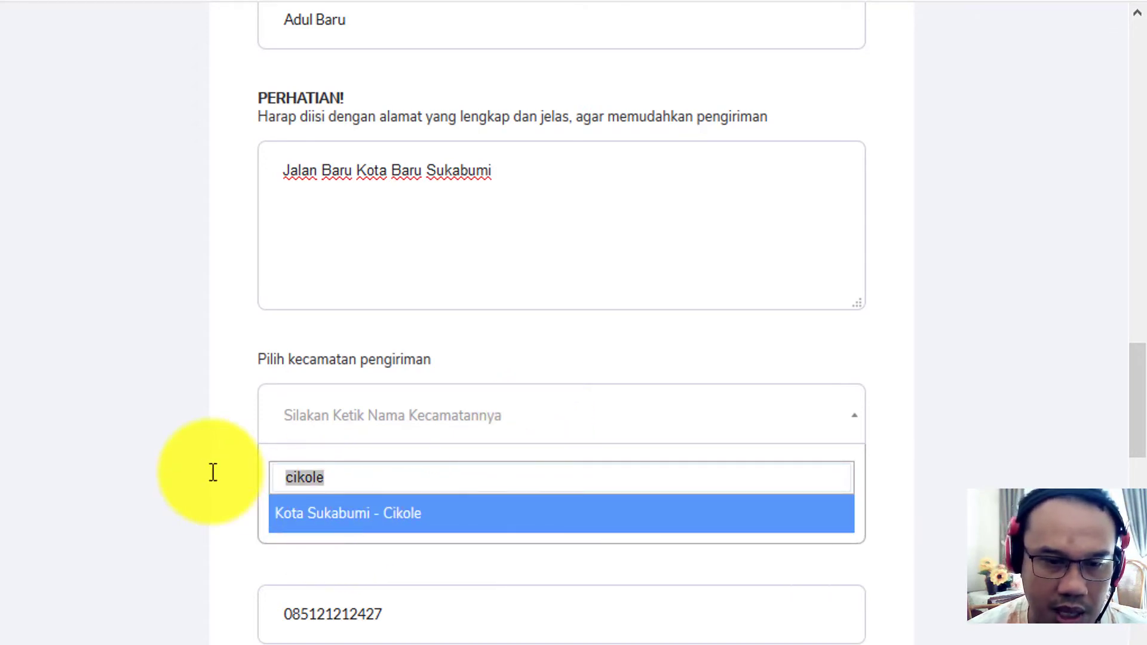
{"action": "type", "text": "cisaat"}
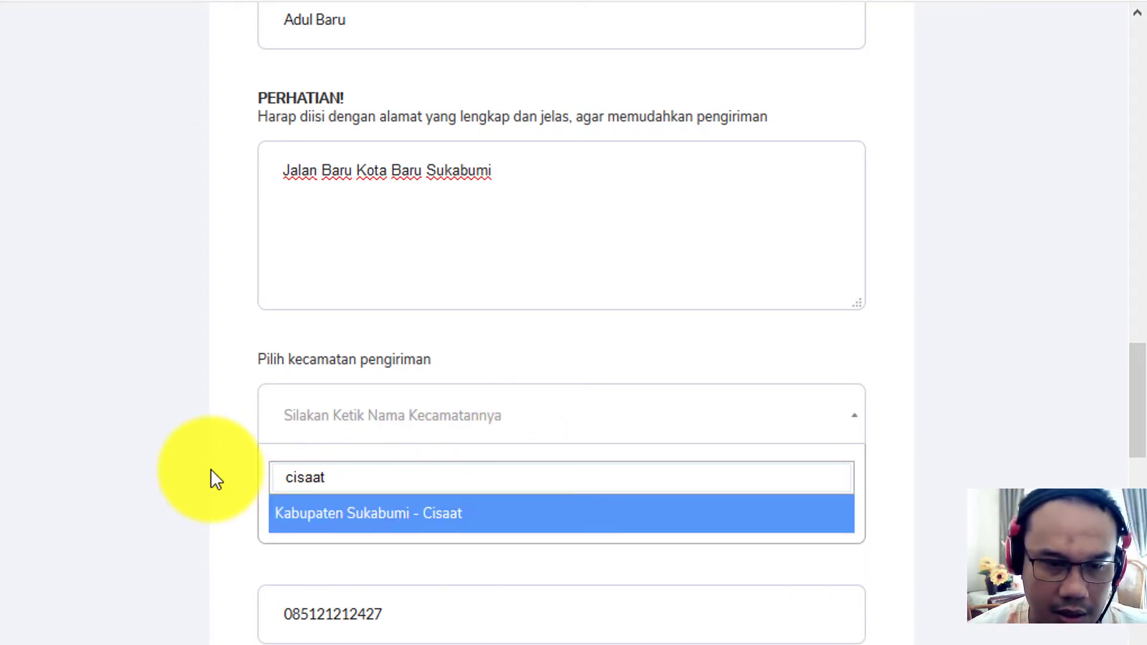
{"action": "left_click", "coordinate": [440, 515]}
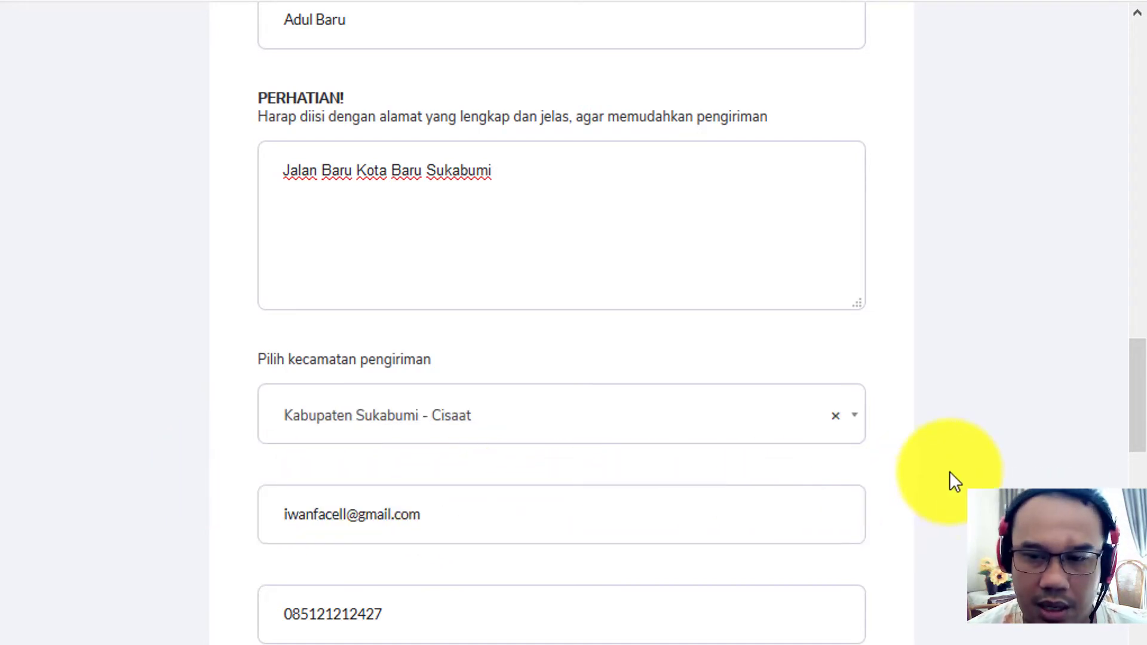
Set the shipping method to JNE YES (Yakin Esok Sampai) - Rp. 10.000.
{"action": "scroll", "coordinate": [952, 466], "scroll_direction": "down", "scroll_amount": 9}
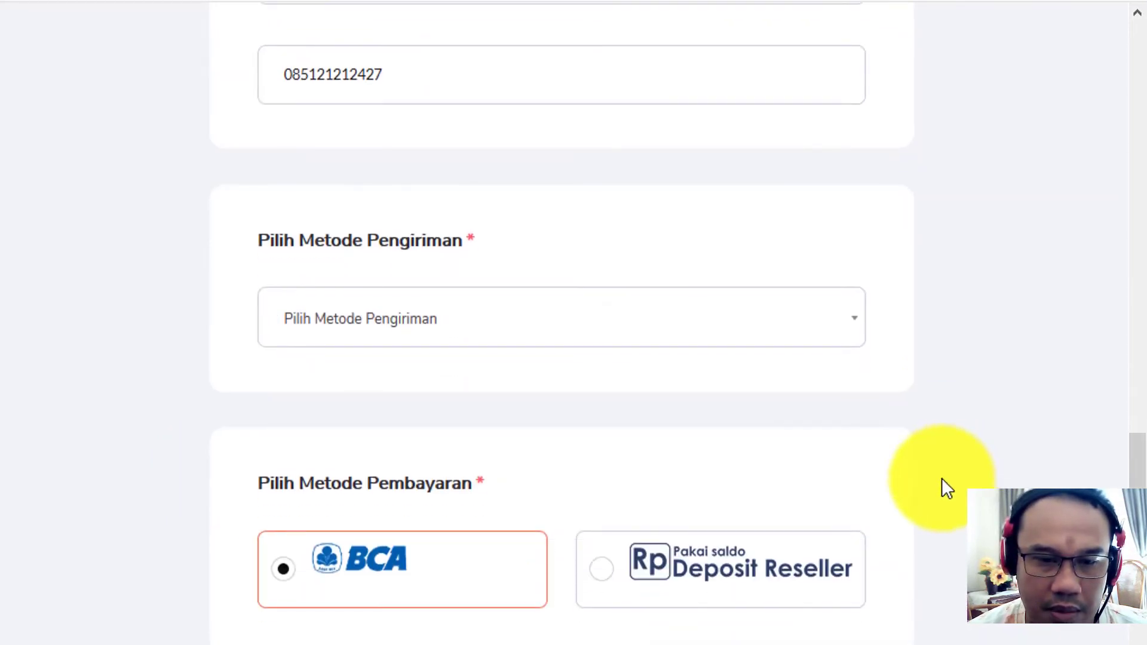
{"action": "left_click", "coordinate": [640, 315]}
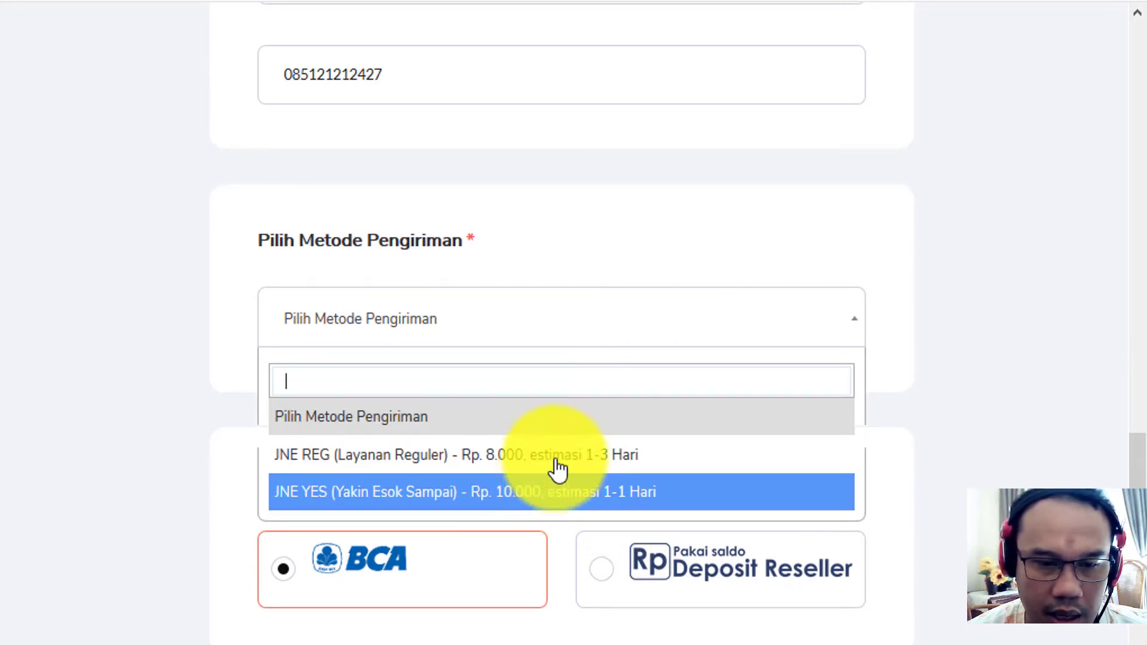
{"action": "left_click", "coordinate": [534, 494]}
Set the payment method to Pakai saldo Deposit Reseller.
{"action": "scroll", "coordinate": [949, 425], "scroll_direction": "down", "scroll_amount": 4}
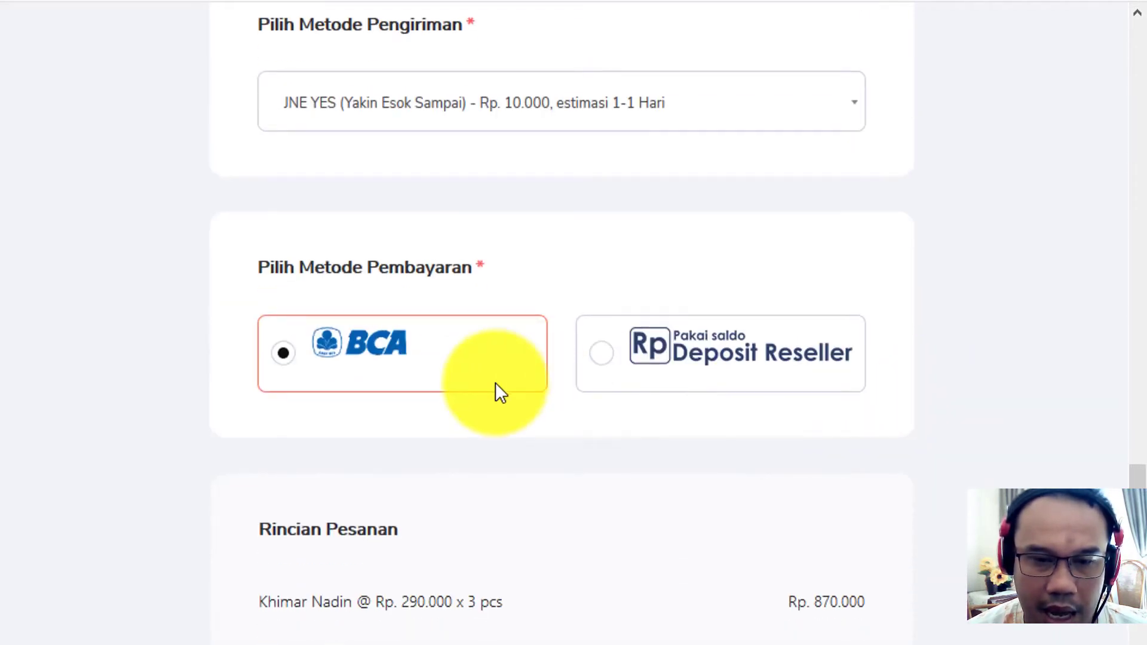
{"action": "scroll", "coordinate": [682, 380], "scroll_direction": "down", "scroll_amount": 3}
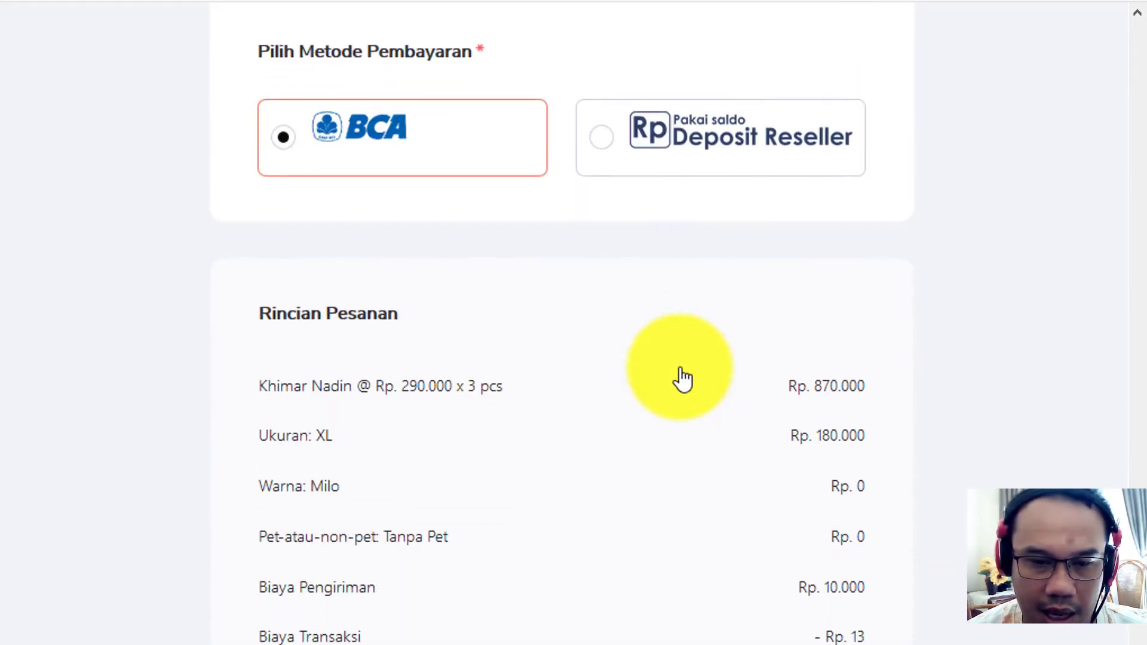
{"action": "scroll", "coordinate": [683, 379], "scroll_direction": "up", "scroll_amount": 3}
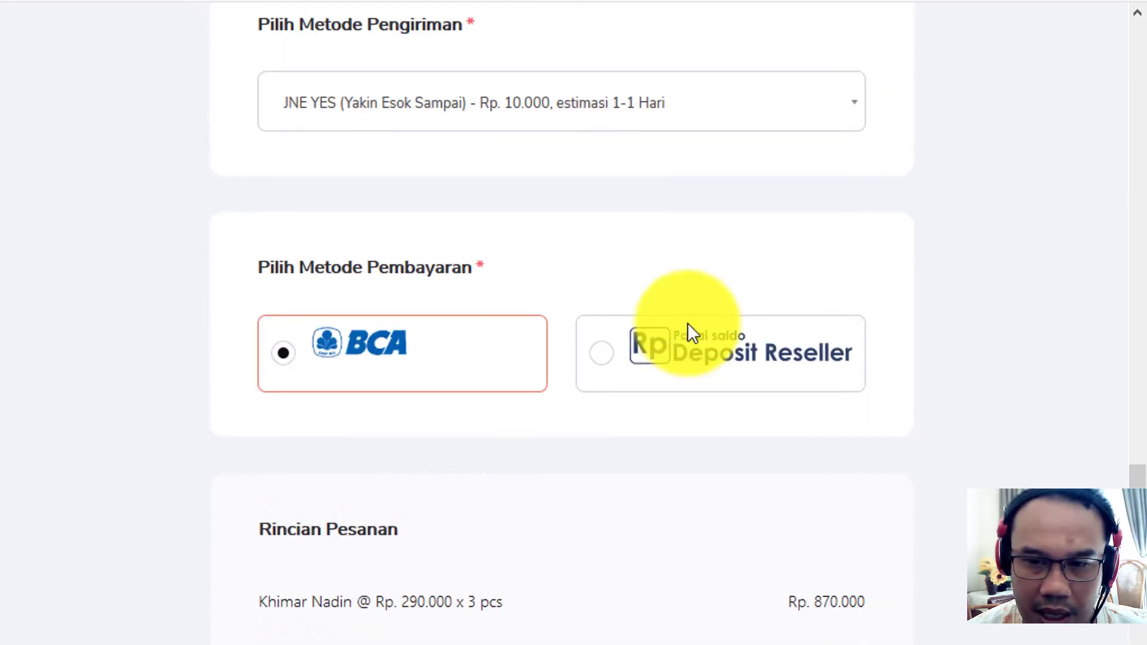
{"action": "left_click", "coordinate": [602, 365]}
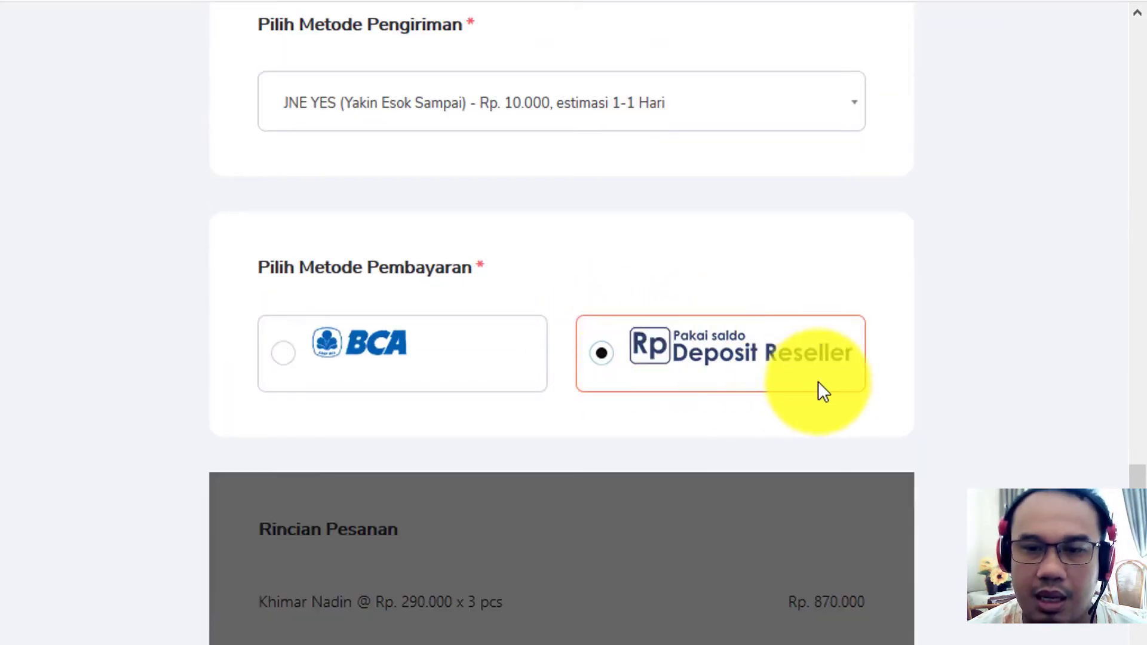
Review the completed order form and check the product, size, colour, shipping and total lines in the order details.
{"action": "scroll", "coordinate": [949, 362], "scroll_direction": "down", "scroll_amount": 2}
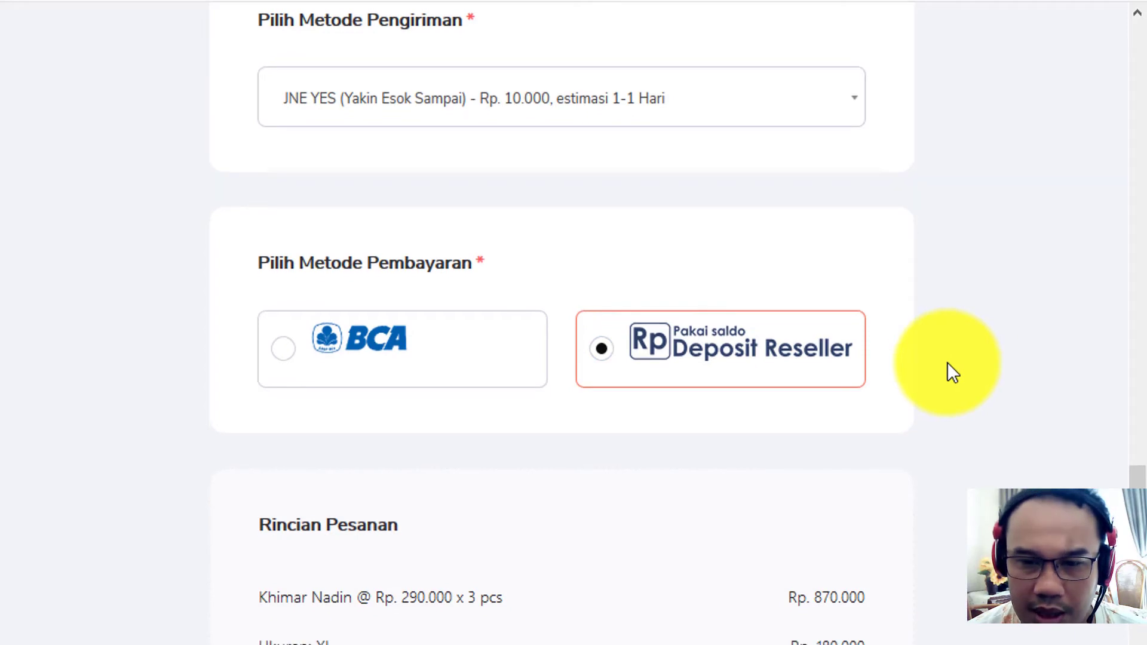
{"action": "scroll", "coordinate": [849, 308], "scroll_direction": "up", "scroll_amount": 20}
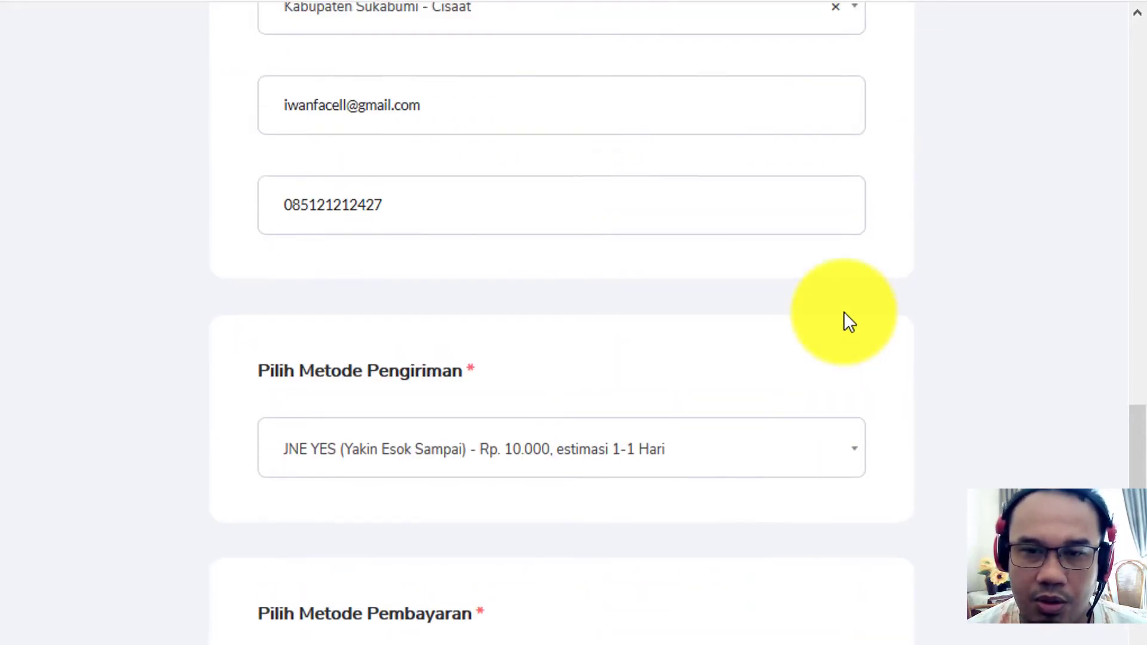
{"action": "scroll", "coordinate": [627, 168], "scroll_direction": "up", "scroll_amount": 5}
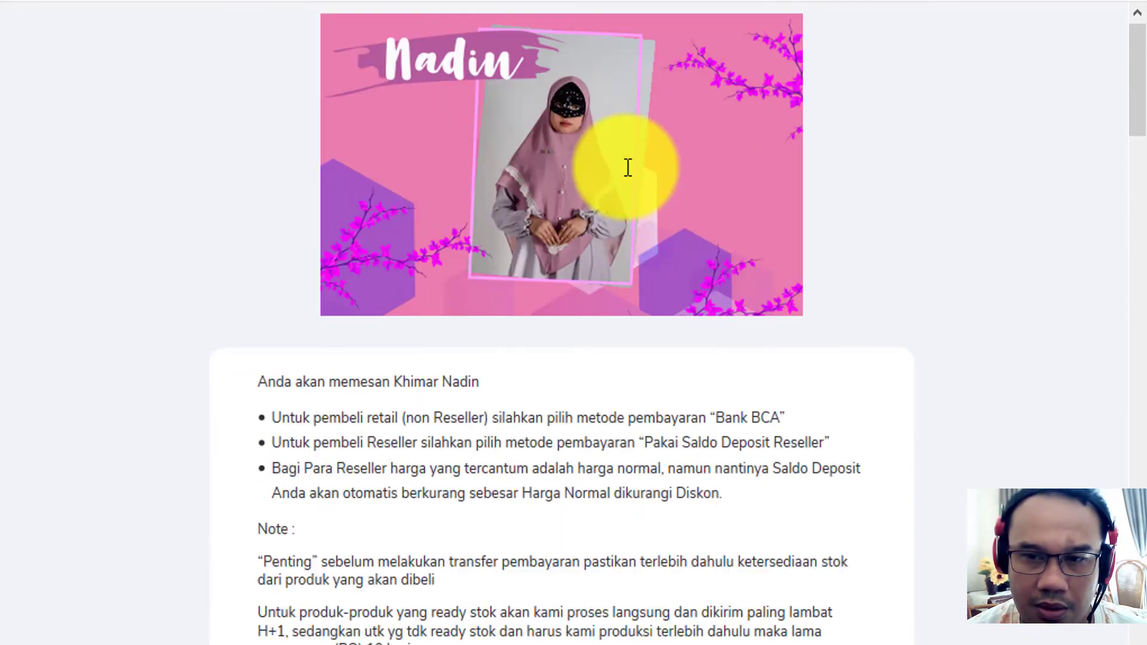
{"action": "scroll", "coordinate": [661, 215], "scroll_direction": "down", "scroll_amount": 20}
{"action": "scroll", "coordinate": [707, 236], "scroll_direction": "down", "scroll_amount": 20}
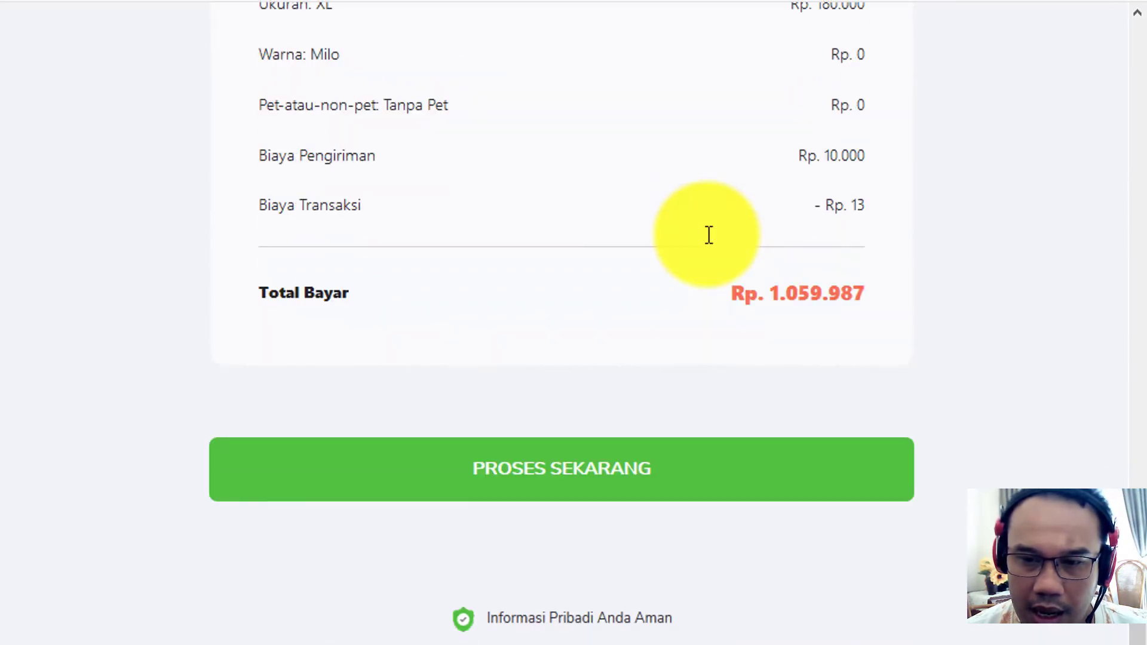
{"action": "scroll", "coordinate": [852, 315], "scroll_direction": "up", "scroll_amount": 8}
{"action": "scroll", "coordinate": [775, 224], "scroll_direction": "down", "scroll_amount": 8}
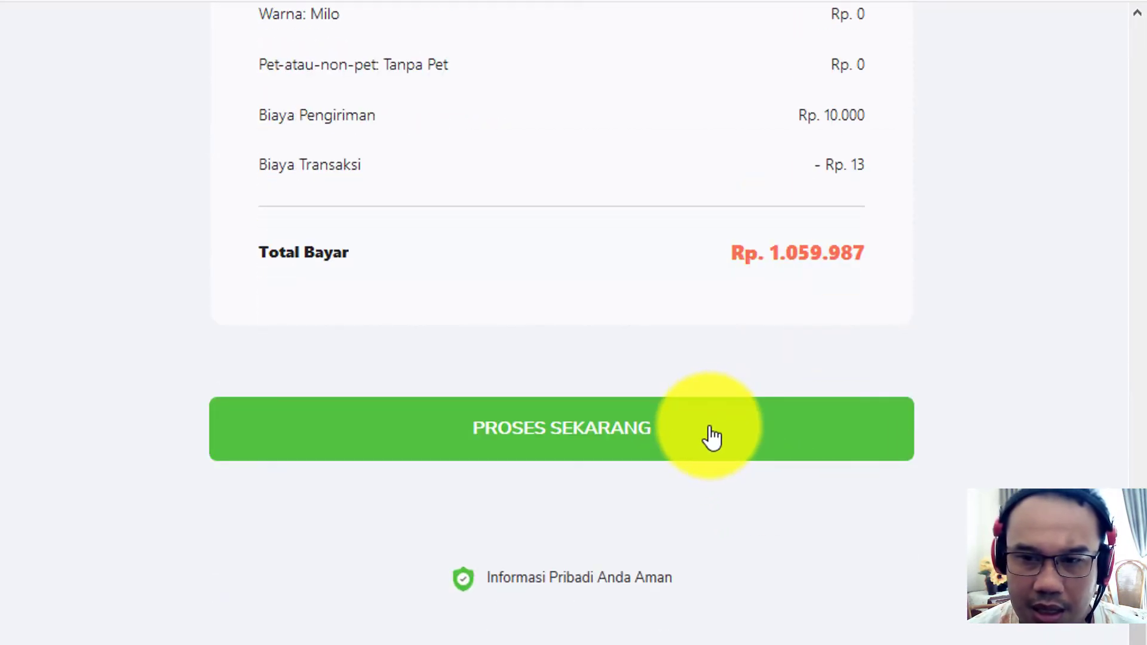
{"action": "scroll", "coordinate": [717, 428], "scroll_direction": "up", "scroll_amount": 5}
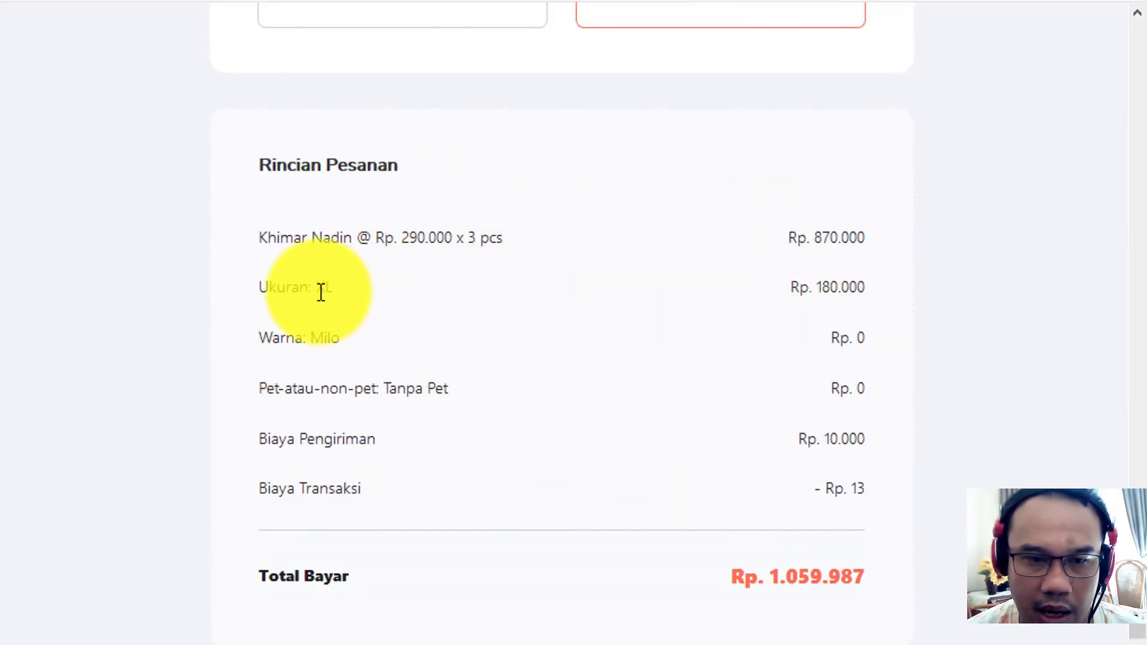
{"action": "left_click_drag", "start_coordinate": [389, 390], "coordinate": [415, 390]}
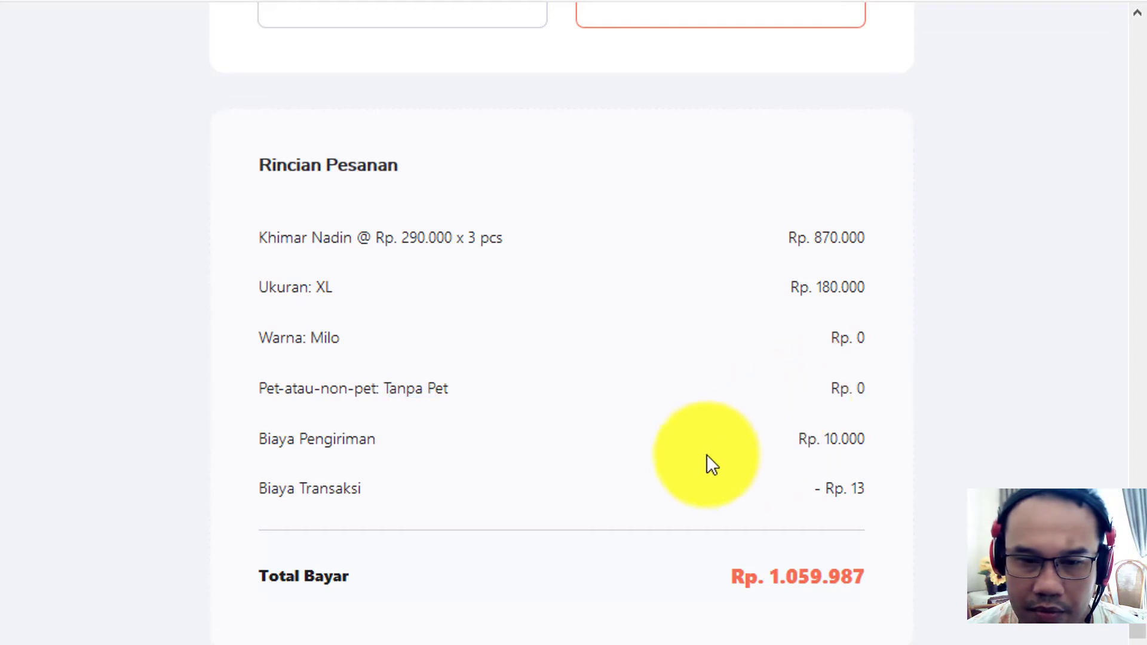
{"action": "left_click_drag", "start_coordinate": [706, 454], "coordinate": [922, 448]}
{"action": "left_click", "coordinate": [758, 515]}
Submit the Khimar Nadin order for processing.
{"action": "scroll", "coordinate": [765, 540], "scroll_direction": "down", "scroll_amount": 1}
{"action": "scroll", "coordinate": [766, 540], "scroll_direction": "down", "scroll_amount": 3}
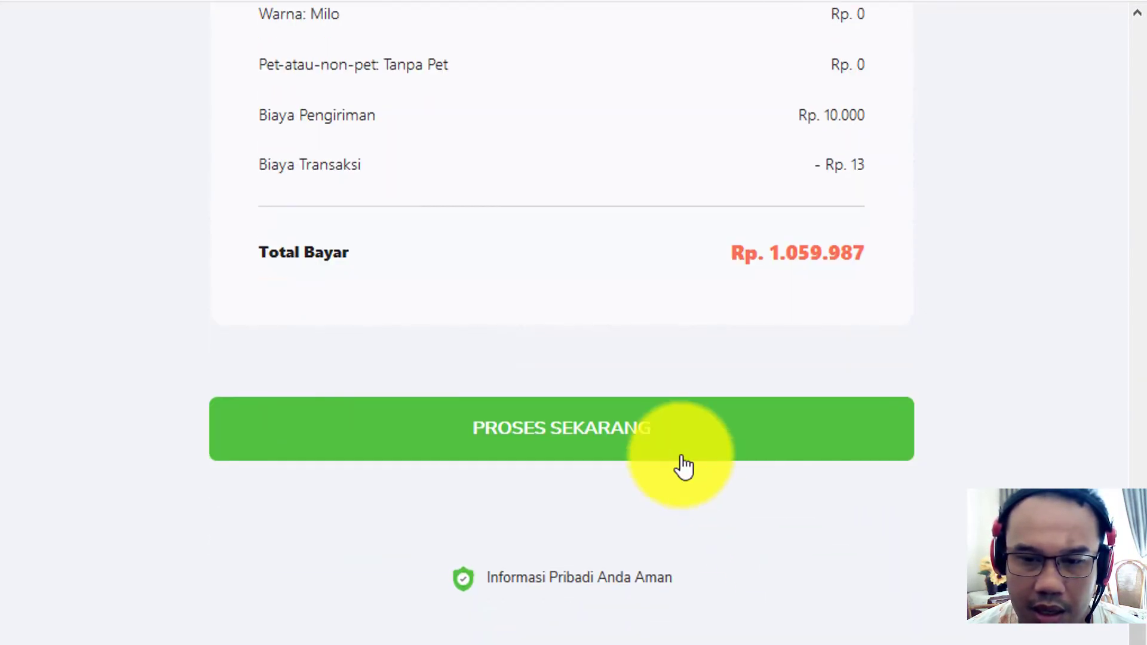
{"action": "left_click", "coordinate": [673, 430]}
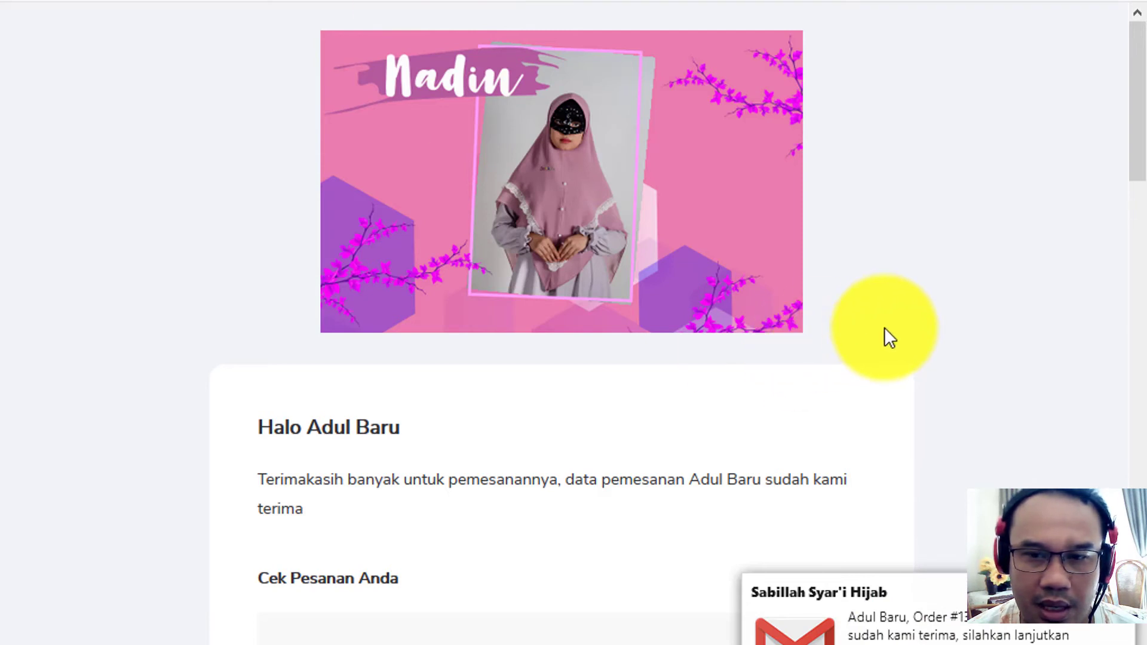
Switch to Gmail and open the new Khimar Nadin order email from Sabillah Syar'i Hijab in the inbox.
{"action": "left_click", "coordinate": [412, 2]}
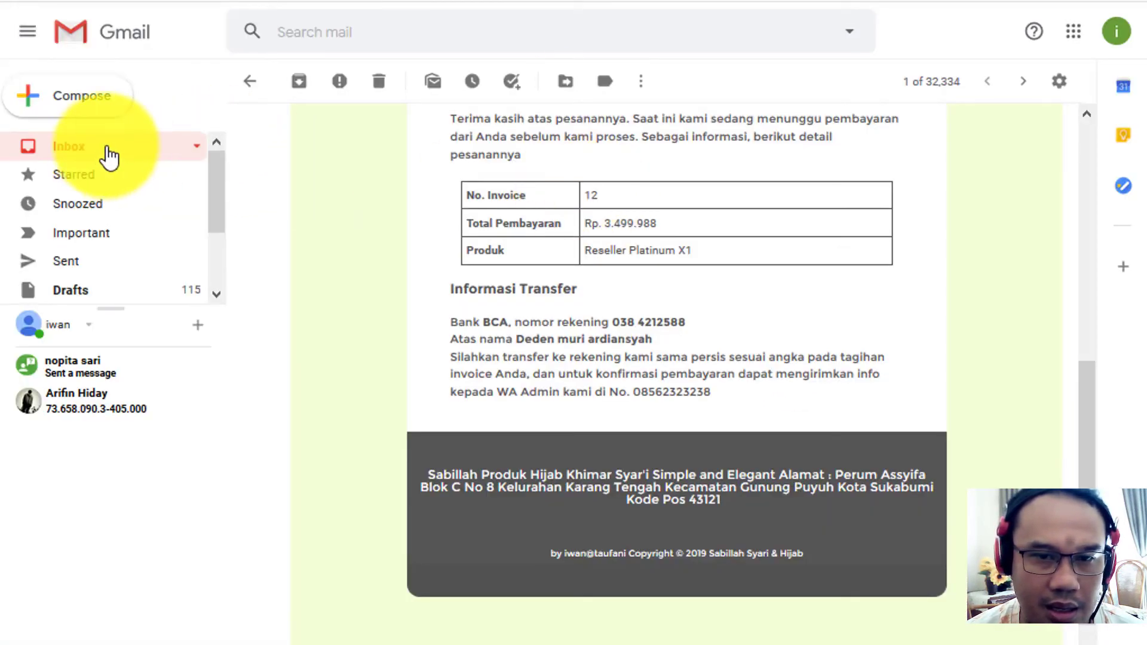
{"action": "left_click", "coordinate": [107, 155]}
{"action": "left_click", "coordinate": [562, 173]}
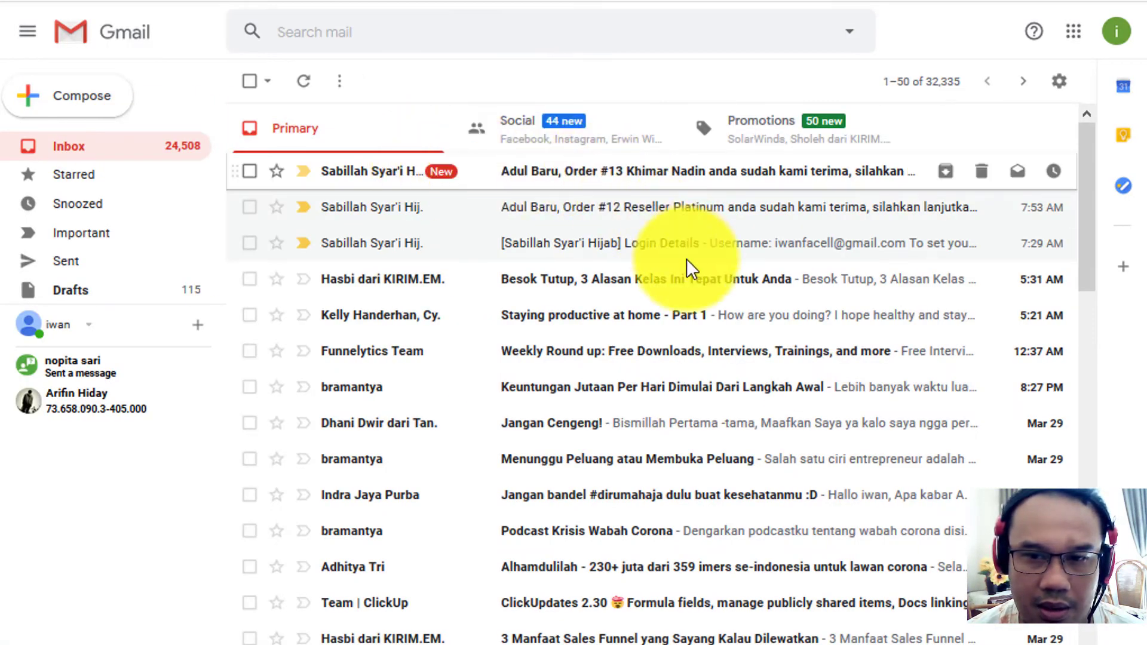
Check the invoice, total payment, product options and delivery details in the order confirmation email.
{"action": "scroll", "coordinate": [747, 382], "scroll_direction": "down", "scroll_amount": 4}
{"action": "double_click", "coordinate": [591, 397]}
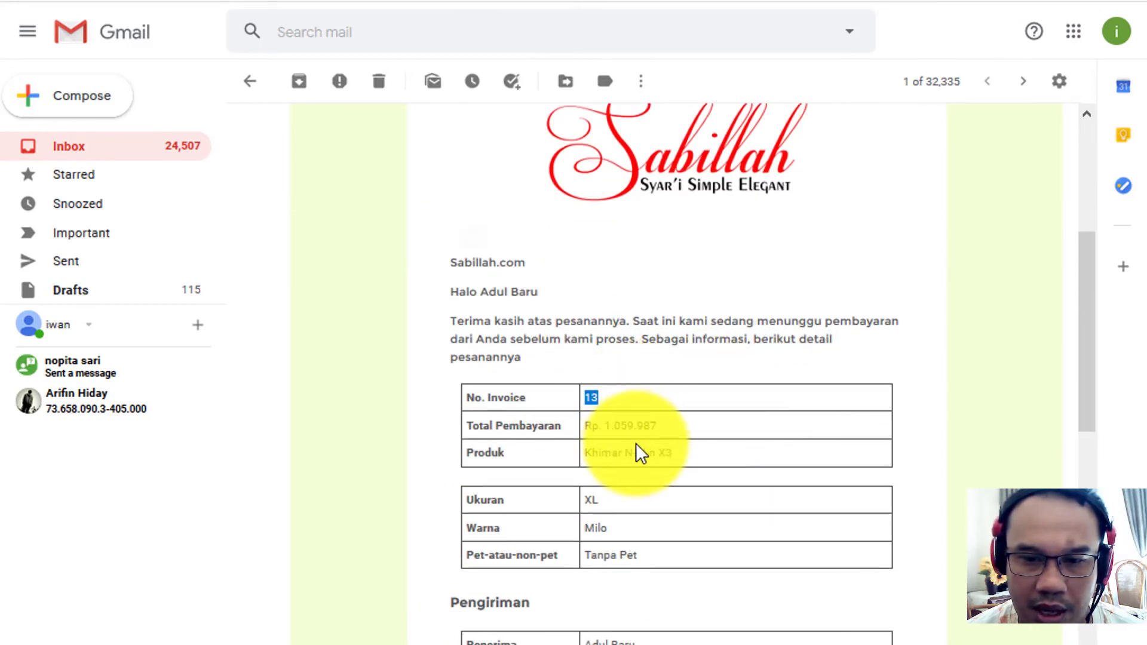
{"action": "triple_click", "coordinate": [621, 425]}
{"action": "double_click", "coordinate": [664, 453]}
{"action": "scroll", "coordinate": [616, 467], "scroll_direction": "down", "scroll_amount": 5}
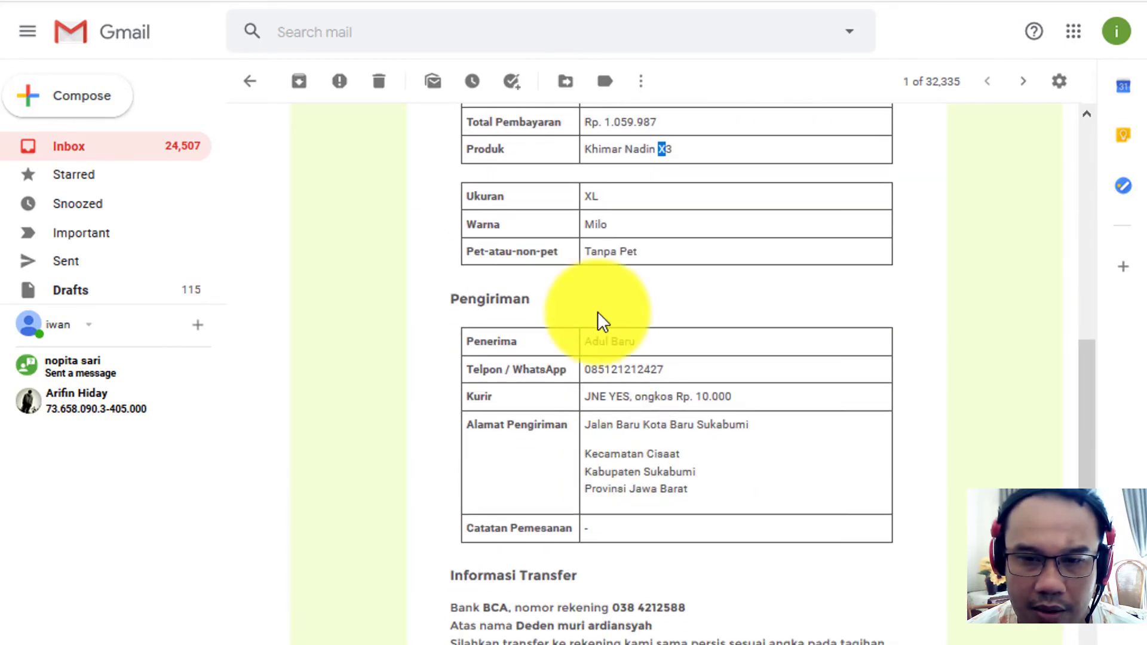
{"action": "double_click", "coordinate": [589, 196]}
{"action": "double_click", "coordinate": [635, 284]}
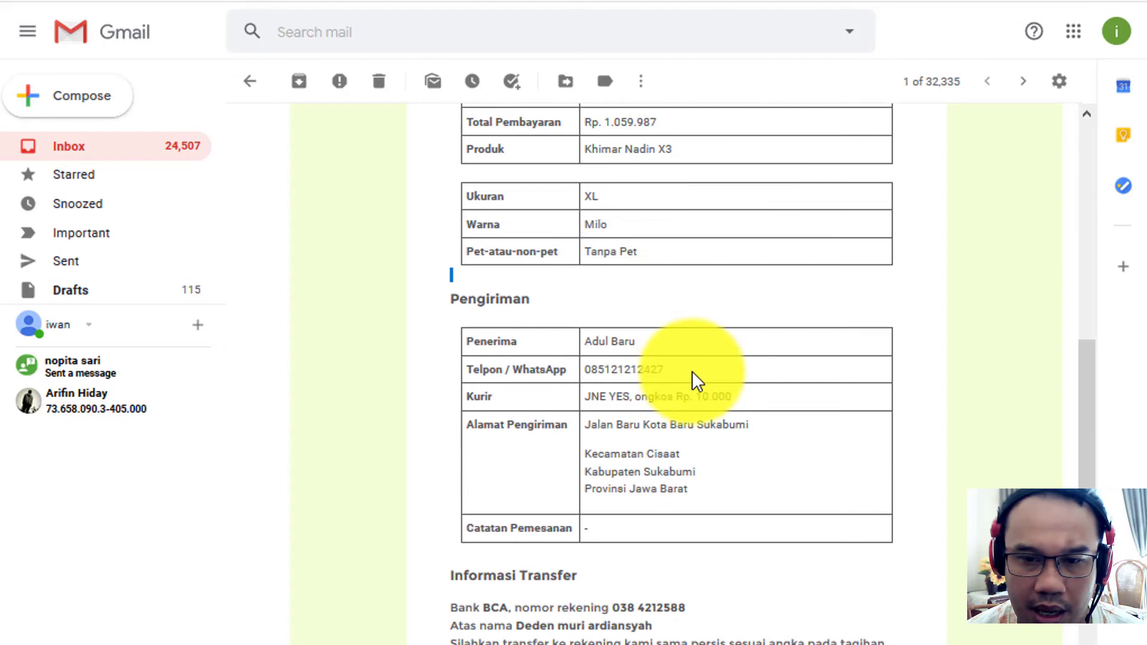
{"action": "double_click", "coordinate": [623, 369]}
{"action": "left_click", "coordinate": [733, 507]}
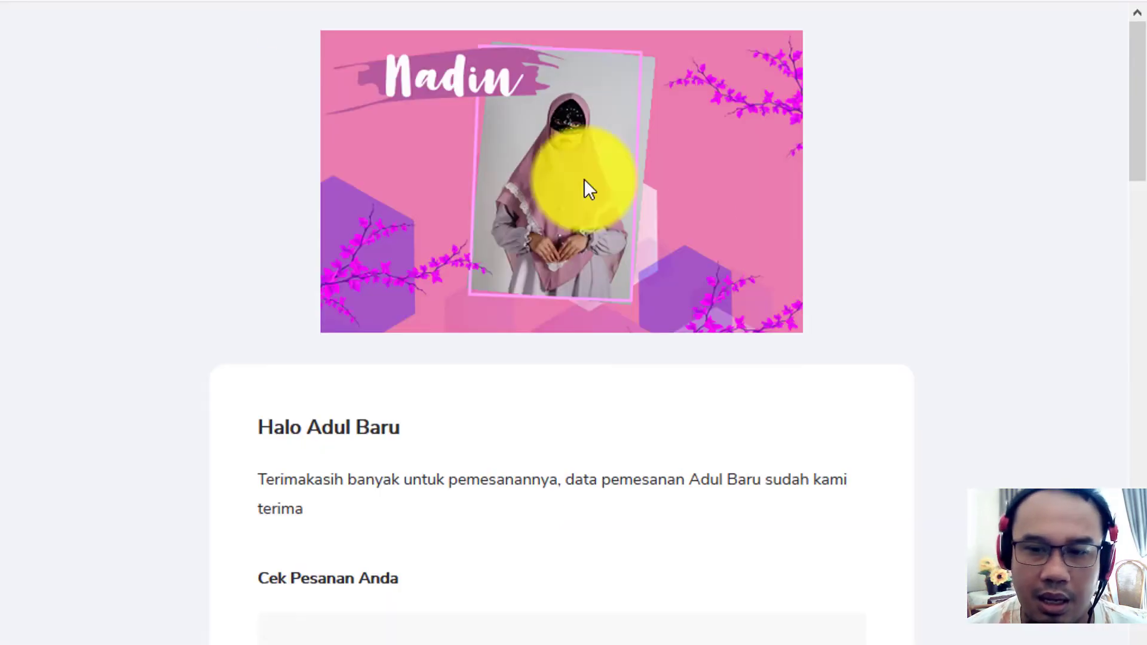
Review the bank transfer details, total cost and payment notes on the Sabillah order confirmation page.
{"action": "scroll", "coordinate": [705, 357], "scroll_direction": "down", "scroll_amount": 10}
{"action": "scroll", "coordinate": [754, 349], "scroll_direction": "down", "scroll_amount": 15}
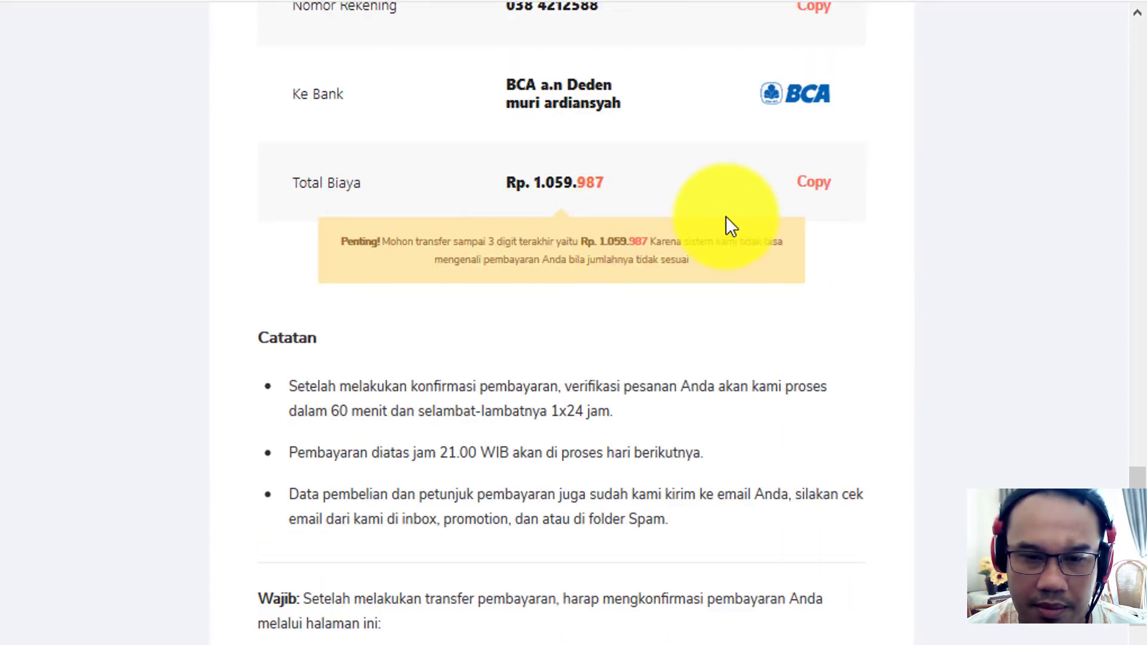
{"action": "scroll", "coordinate": [726, 220], "scroll_direction": "down", "scroll_amount": 5}
{"action": "scroll", "coordinate": [699, 334], "scroll_direction": "up", "scroll_amount": 7}
{"action": "scroll", "coordinate": [777, 287], "scroll_direction": "up", "scroll_amount": 2}
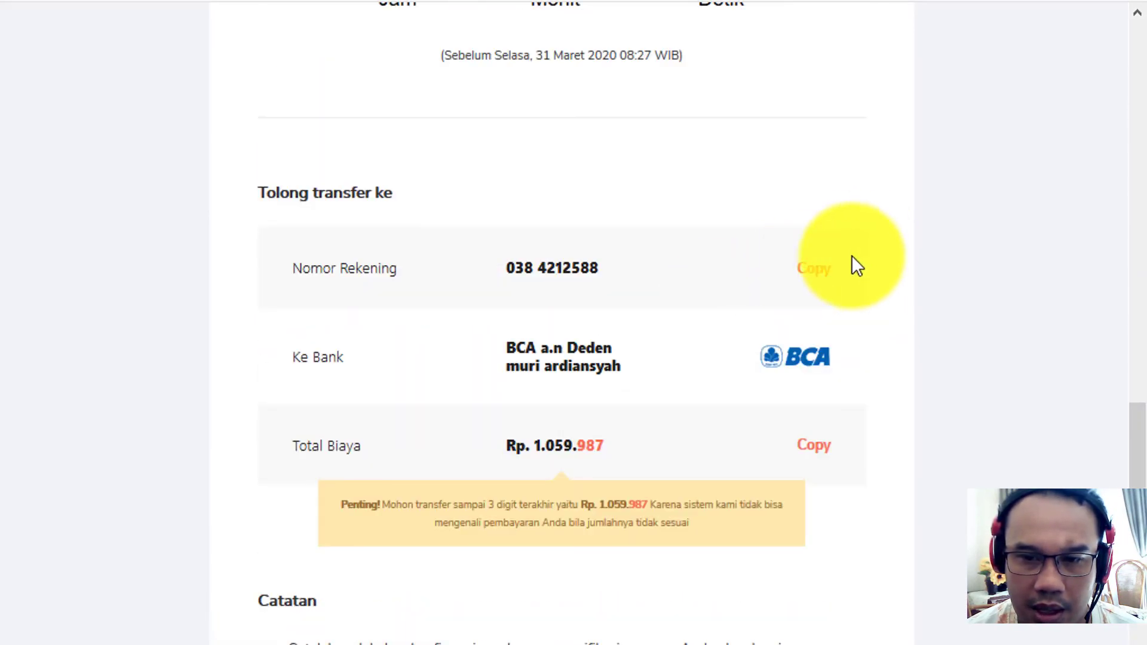
Compare the payment deadline, bank transfer instructions and notes with the ordered items on the order confirmation page.
{"action": "scroll", "coordinate": [845, 271], "scroll_direction": "down", "scroll_amount": 9}
{"action": "scroll", "coordinate": [837, 428], "scroll_direction": "up", "scroll_amount": 12}
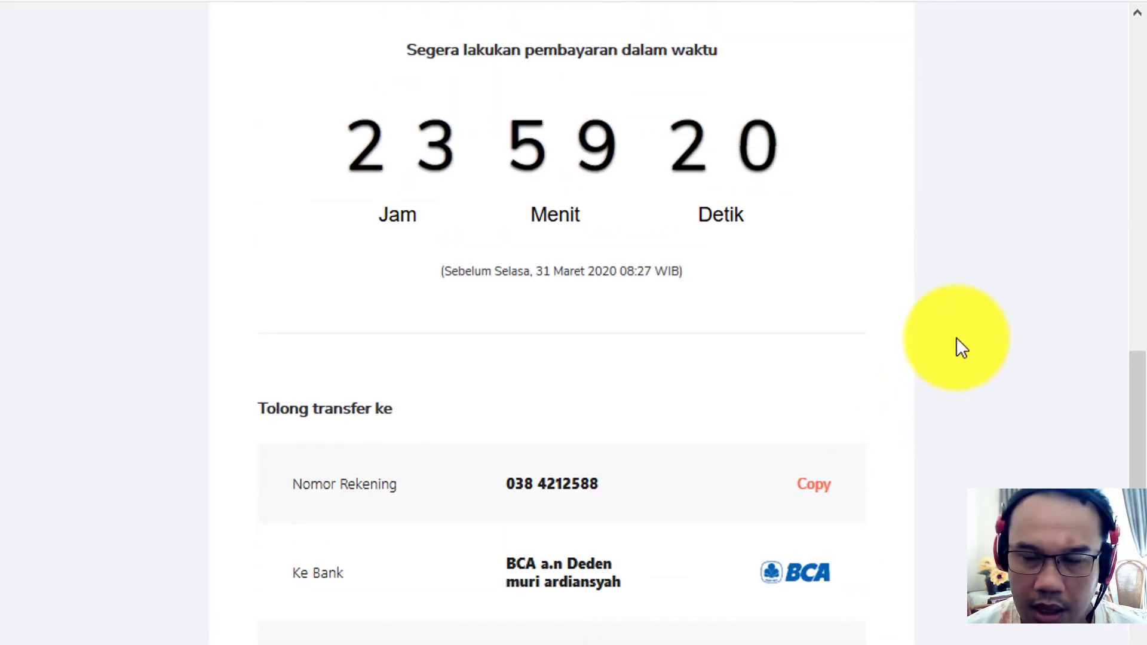
{"action": "scroll", "coordinate": [949, 342], "scroll_direction": "down", "scroll_amount": 9}
{"action": "scroll", "coordinate": [948, 342], "scroll_direction": "up", "scroll_amount": 5}
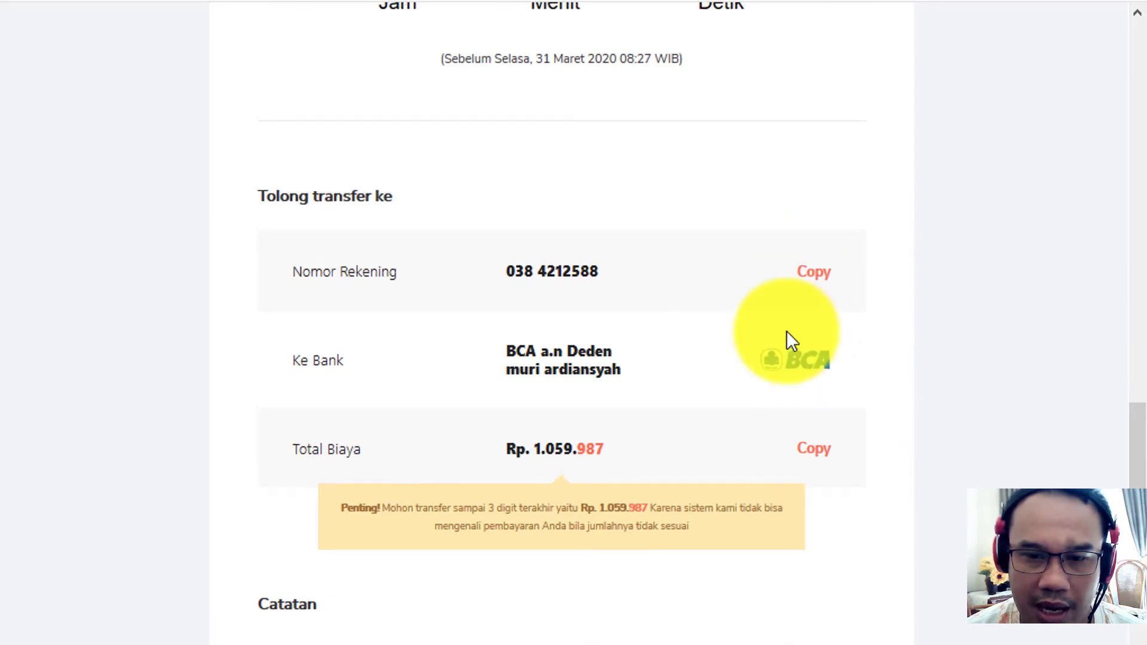
{"action": "scroll", "coordinate": [786, 331], "scroll_direction": "up", "scroll_amount": 20}
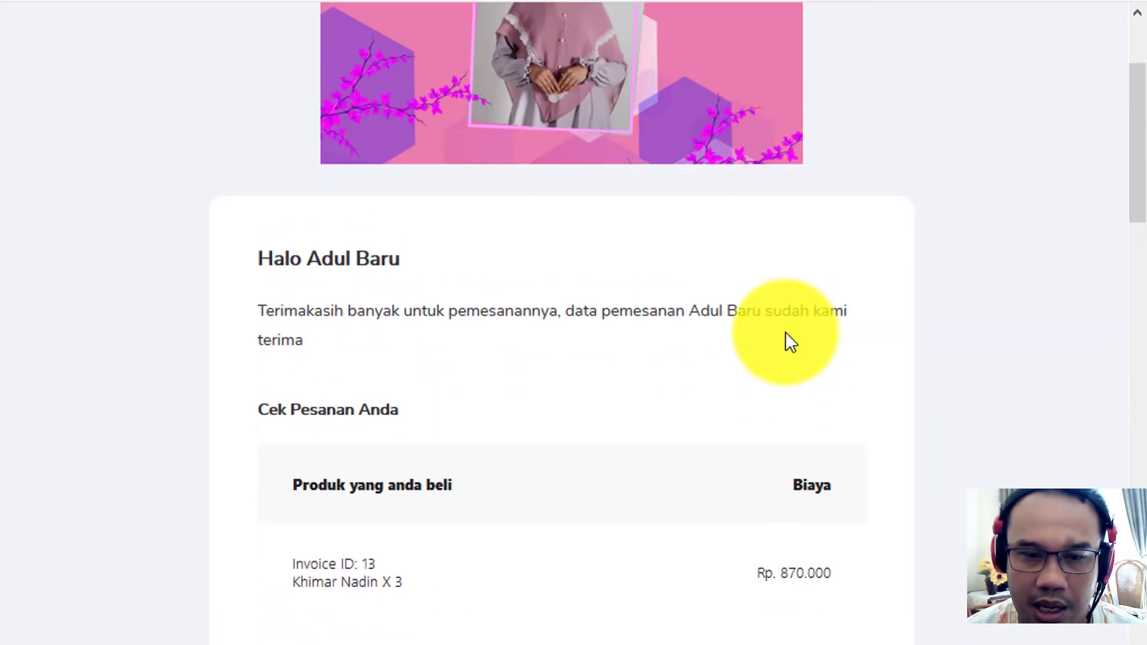
{"action": "scroll", "coordinate": [780, 336], "scroll_direction": "down", "scroll_amount": 15}
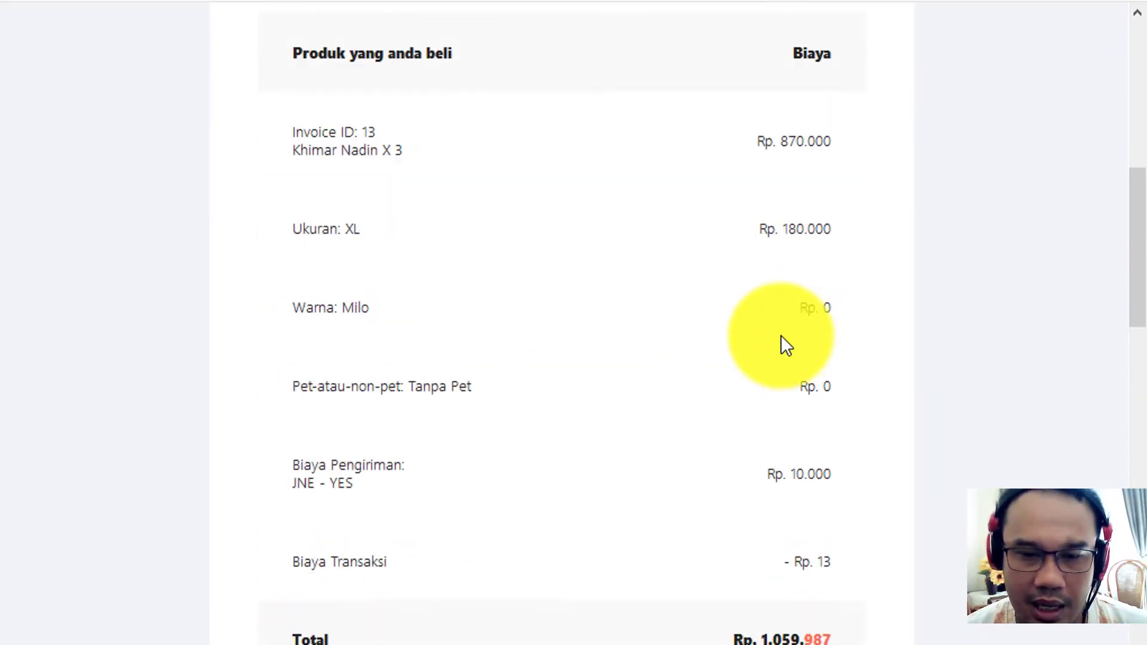
{"action": "scroll", "coordinate": [781, 335], "scroll_direction": "down", "scroll_amount": 9}
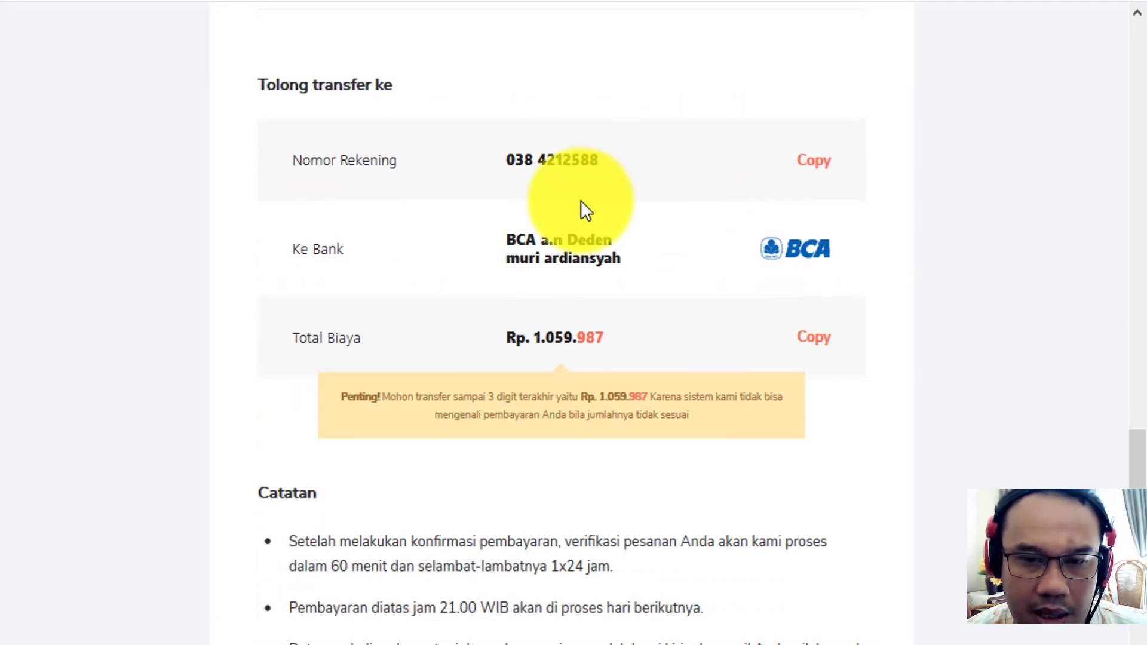
{"action": "scroll", "coordinate": [709, 360], "scroll_direction": "down", "scroll_amount": 7}
{"action": "scroll", "coordinate": [711, 360], "scroll_direction": "up", "scroll_amount": 11}
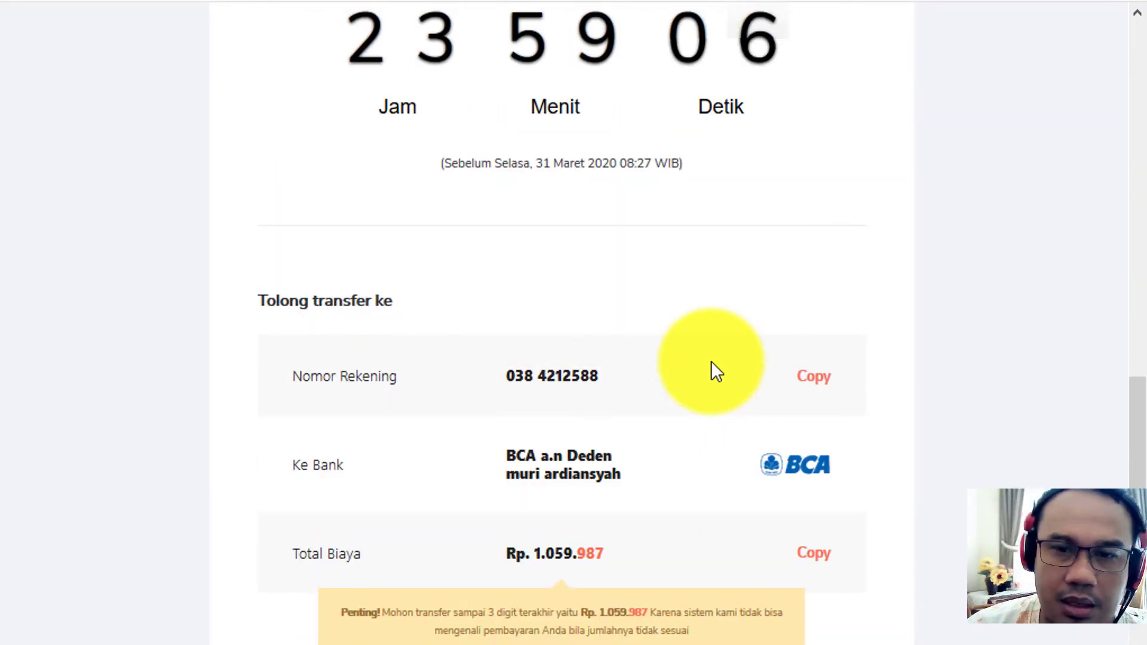
Check the itemised Khimar Nadin order costs up to the total, highlighting the JNE - YES shipping cost.
{"action": "scroll", "coordinate": [723, 307], "scroll_direction": "up", "scroll_amount": 6}
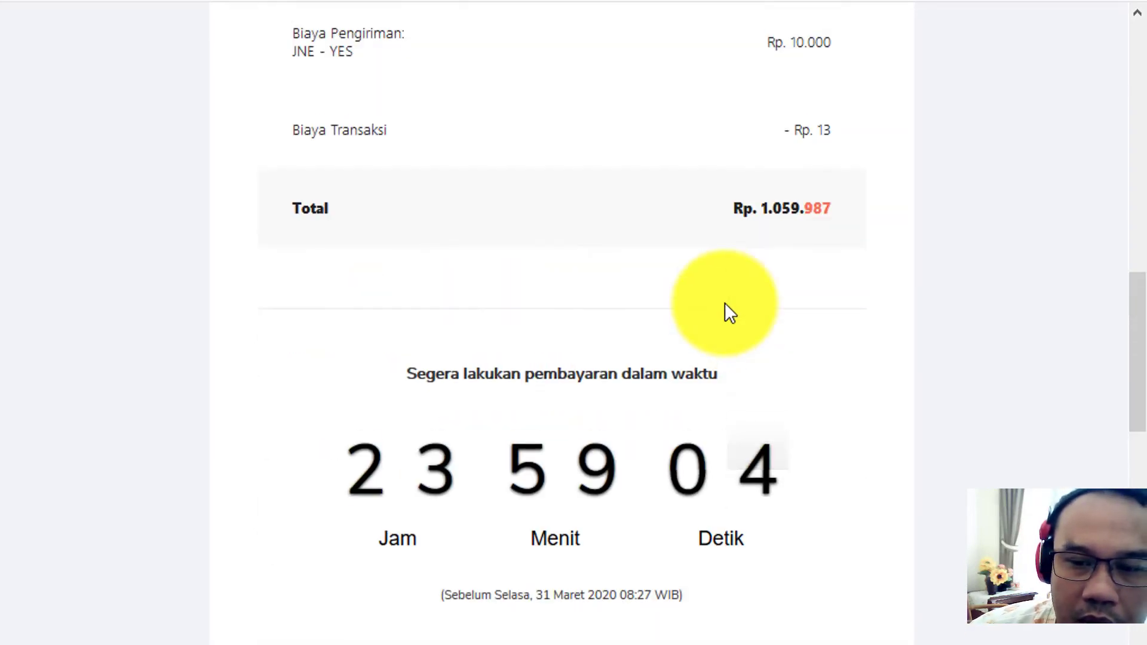
{"action": "scroll", "coordinate": [725, 305], "scroll_direction": "up", "scroll_amount": 6}
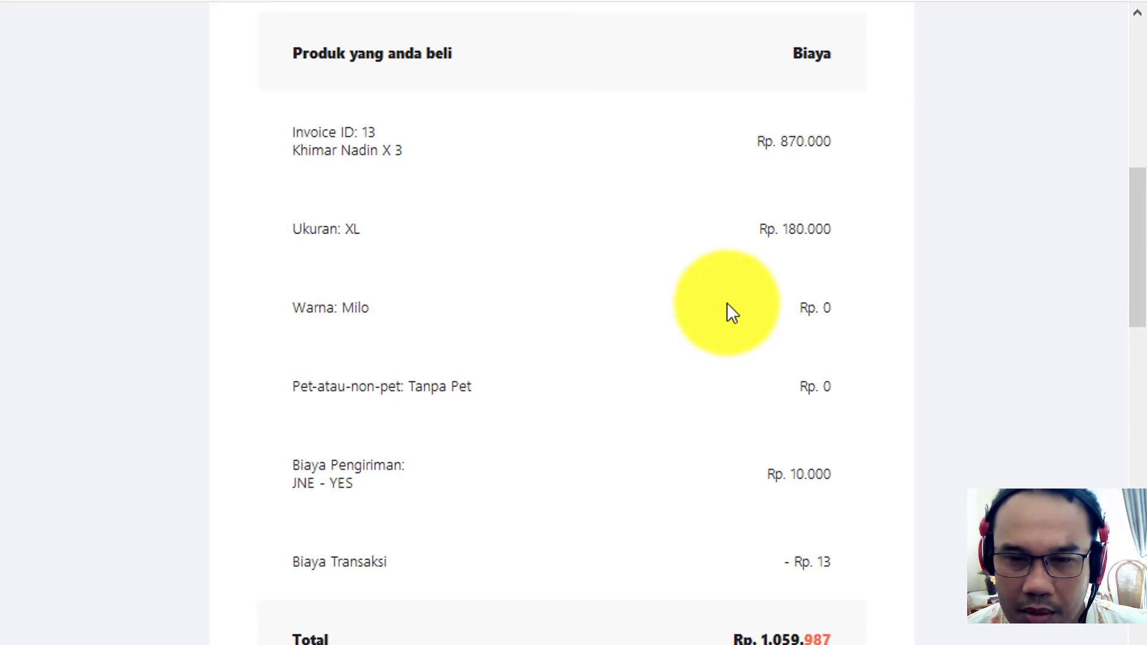
{"action": "scroll", "coordinate": [675, 275], "scroll_direction": "up", "scroll_amount": 4}
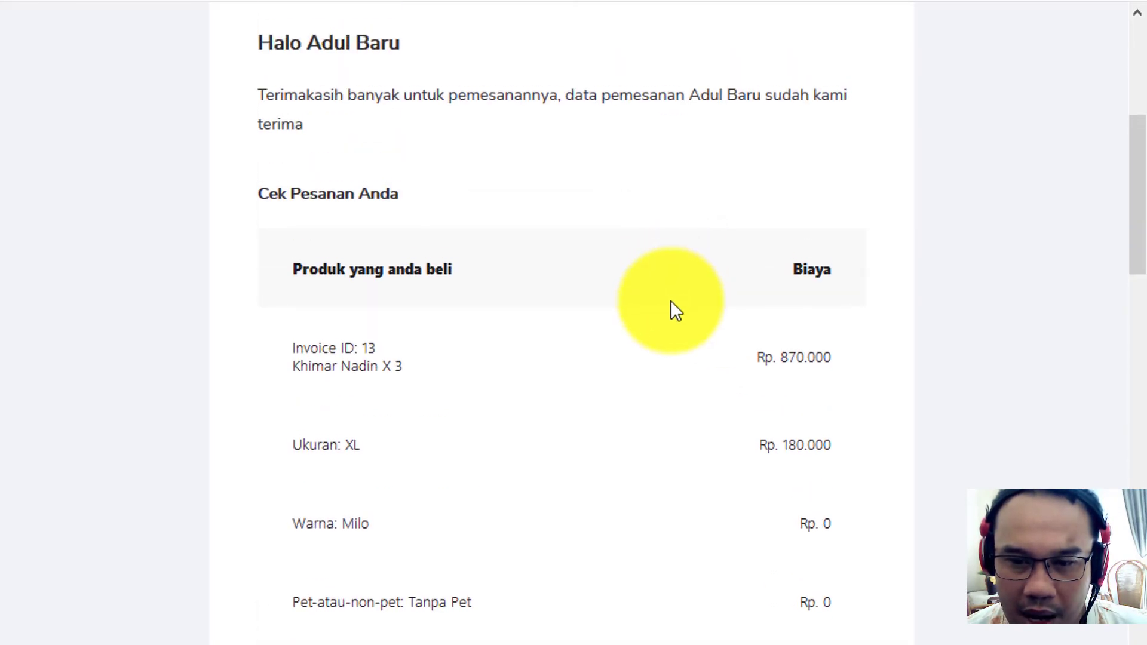
{"action": "scroll", "coordinate": [671, 310], "scroll_direction": "down", "scroll_amount": 6}
{"action": "left_click_drag", "start_coordinate": [821, 341], "coordinate": [908, 396]}
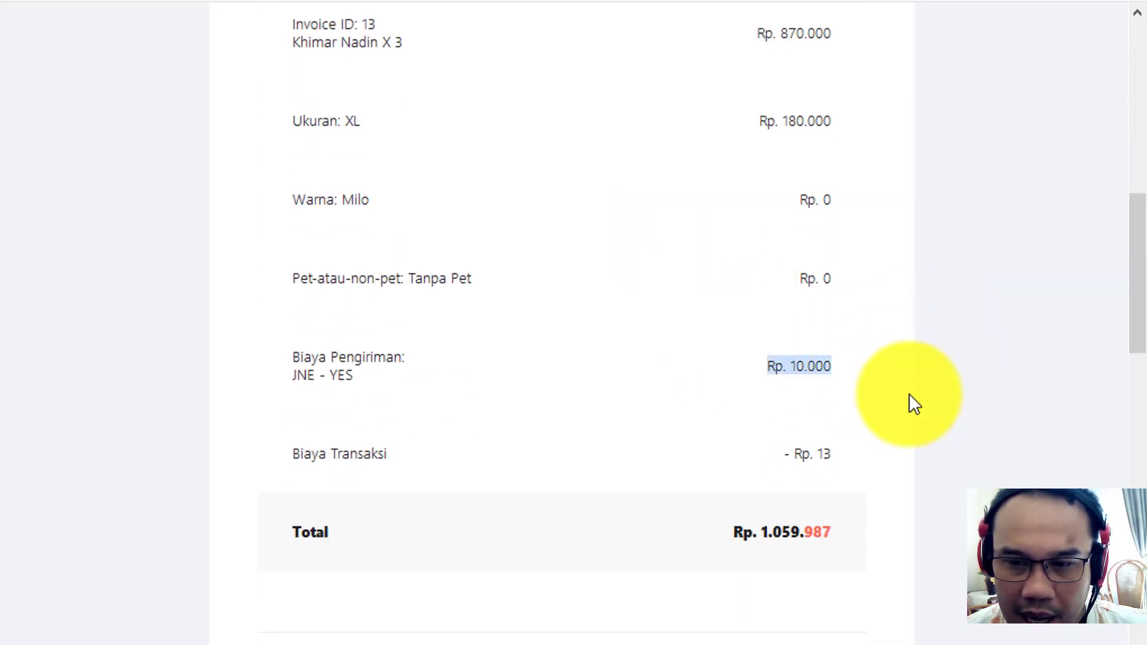
{"action": "left_click", "coordinate": [908, 396]}
{"action": "left_click_drag", "start_coordinate": [636, 355], "coordinate": [916, 366]}
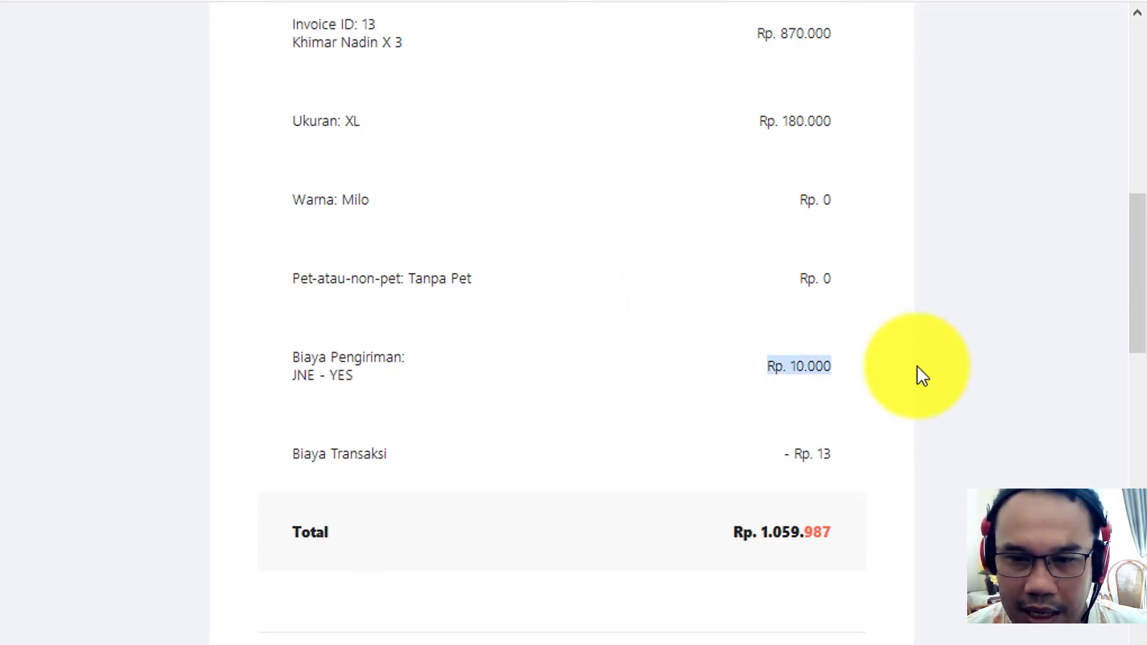
{"action": "left_click", "coordinate": [876, 409]}
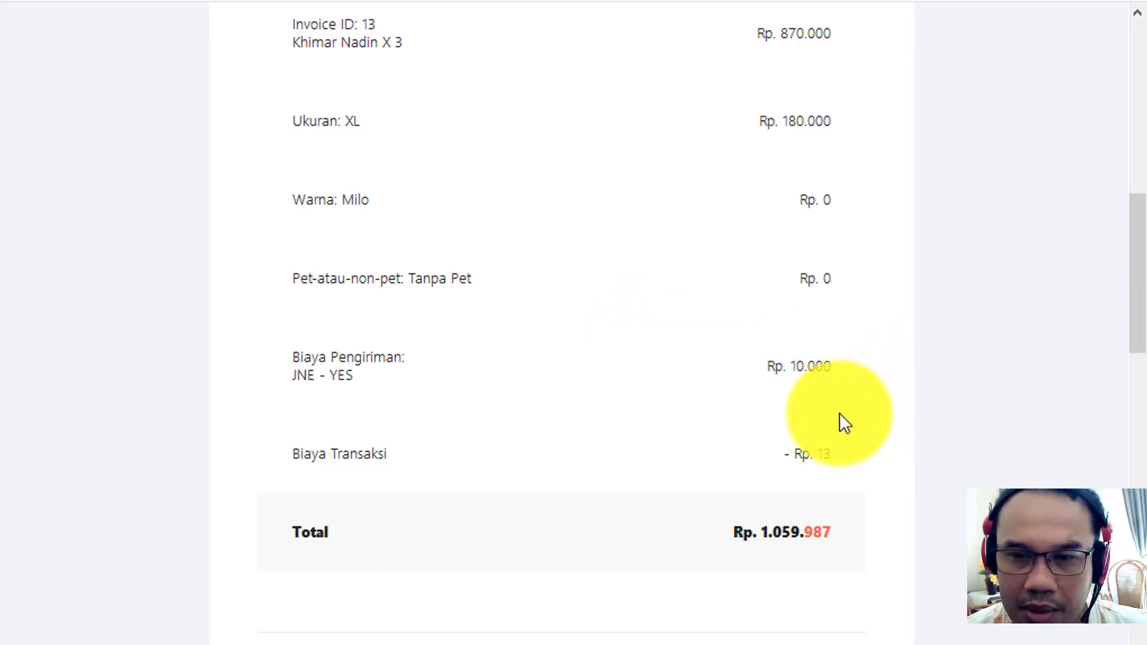